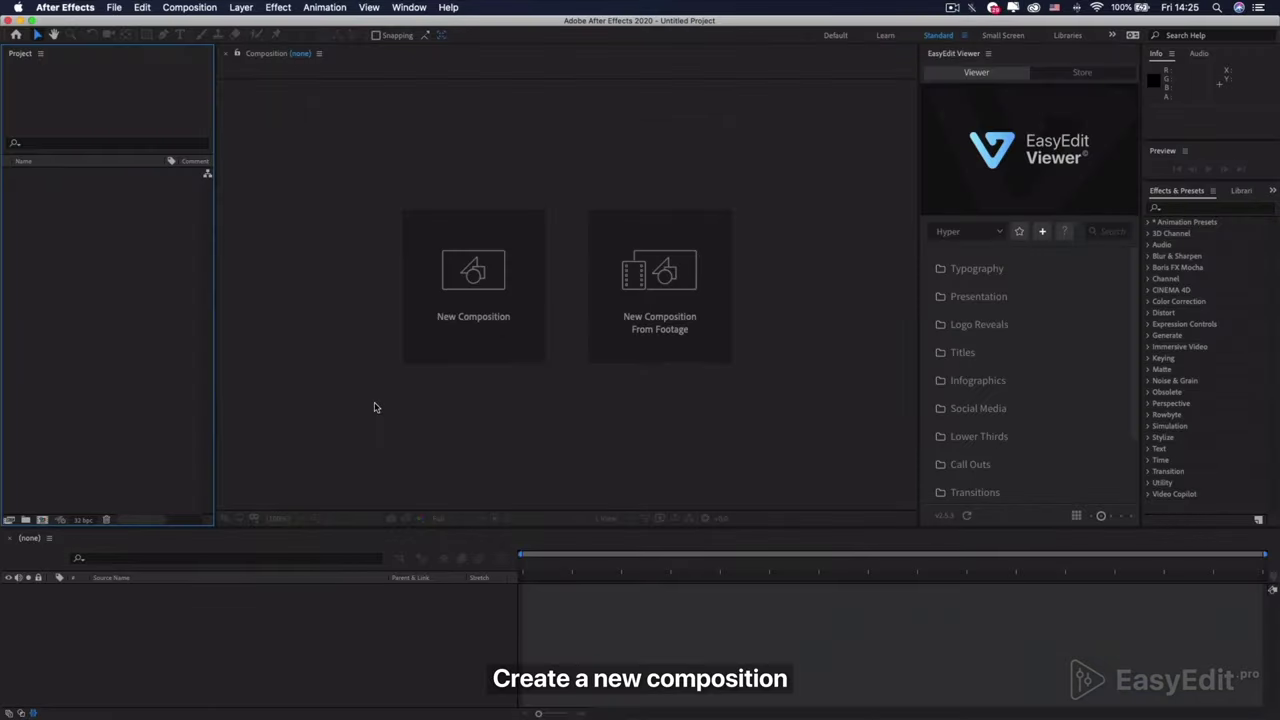
Create a 1920×1080, 29.97 fps, 30-second composition named Comp 1 using the HDTV 1080 preset
{"action": "left_click", "coordinate": [44, 521]}
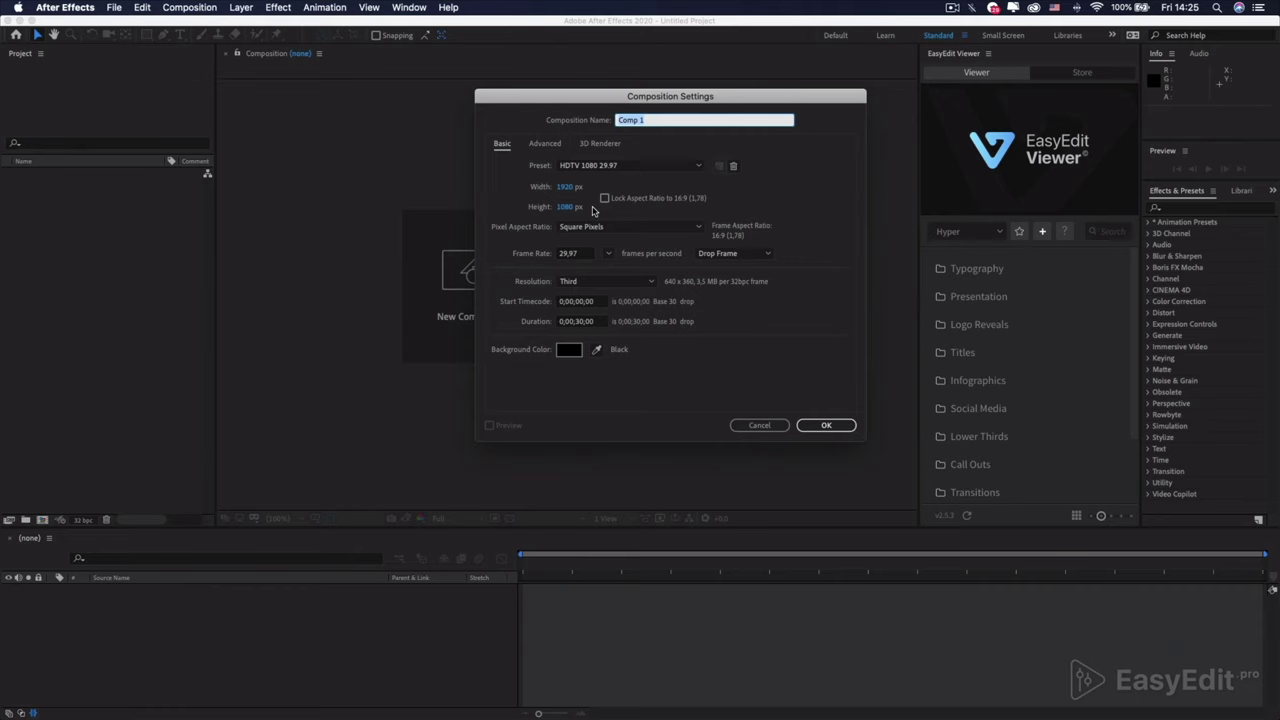
{"action": "left_click", "coordinate": [826, 425]}
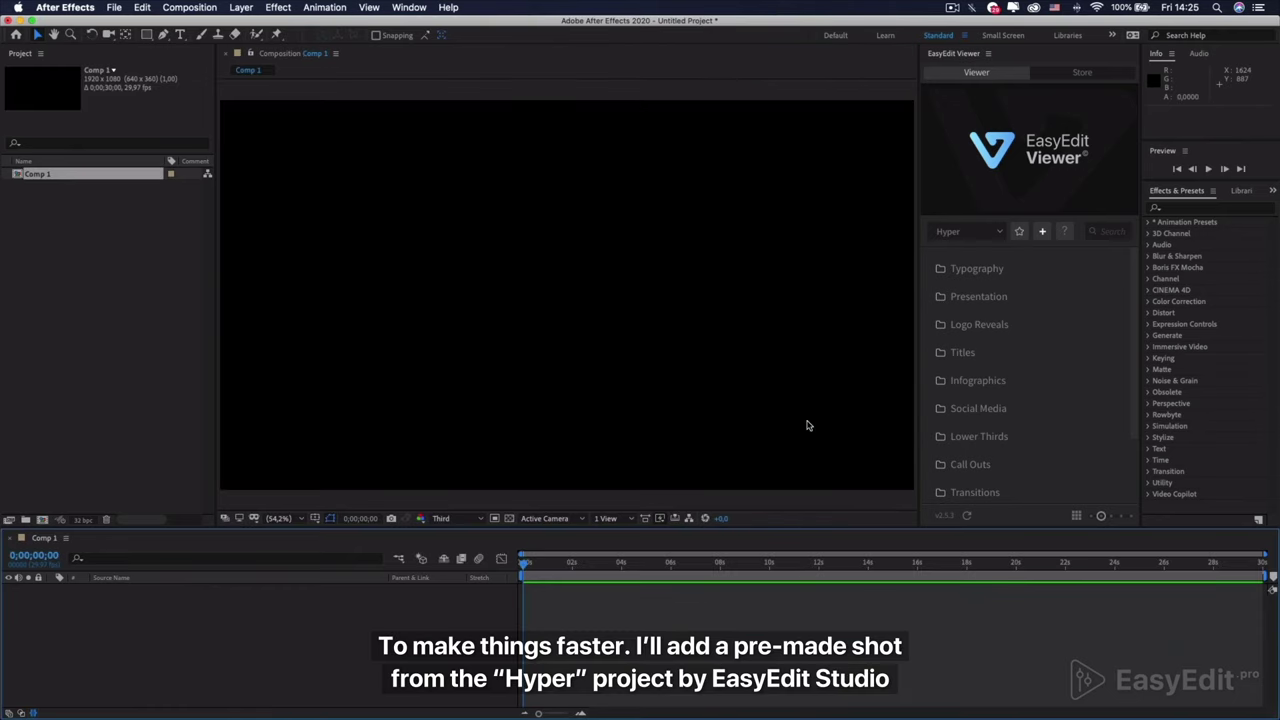
Import the pink Logo 020 template from EasyEdit's Logo Reveals collection into Comp 1
{"action": "mouse_move", "coordinate": [934, 324]}
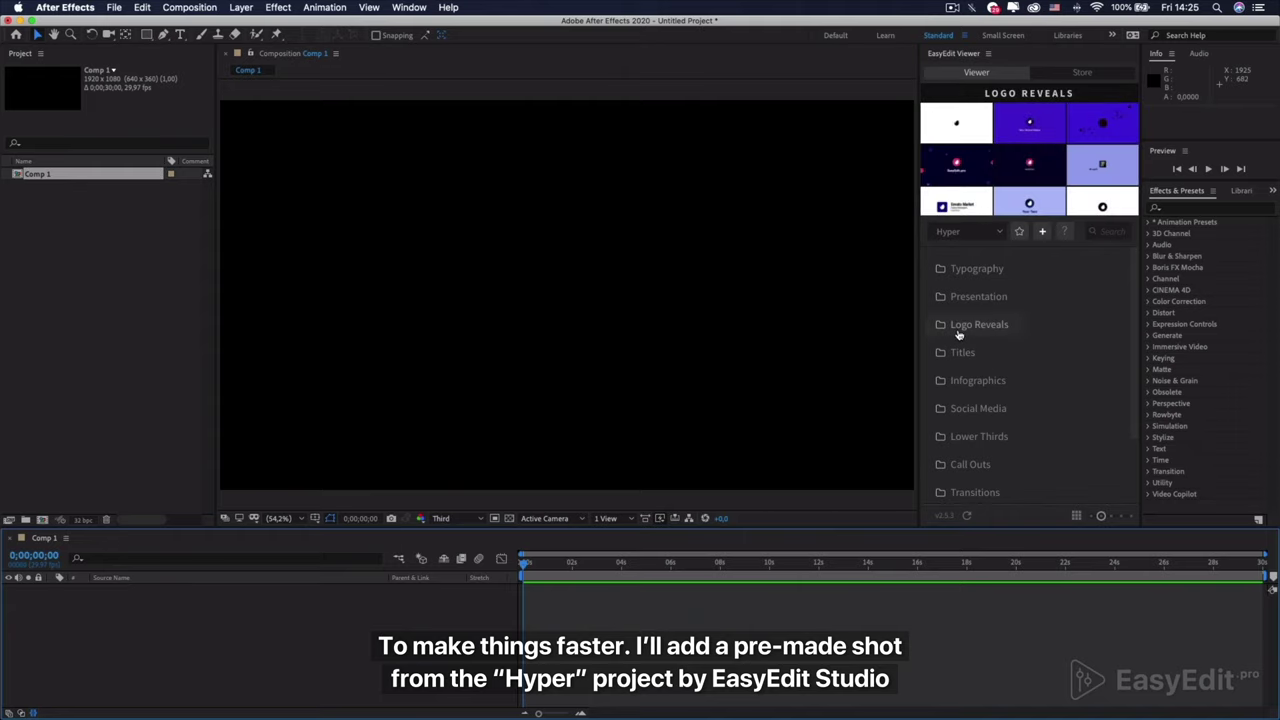
{"action": "left_click", "coordinate": [958, 334]}
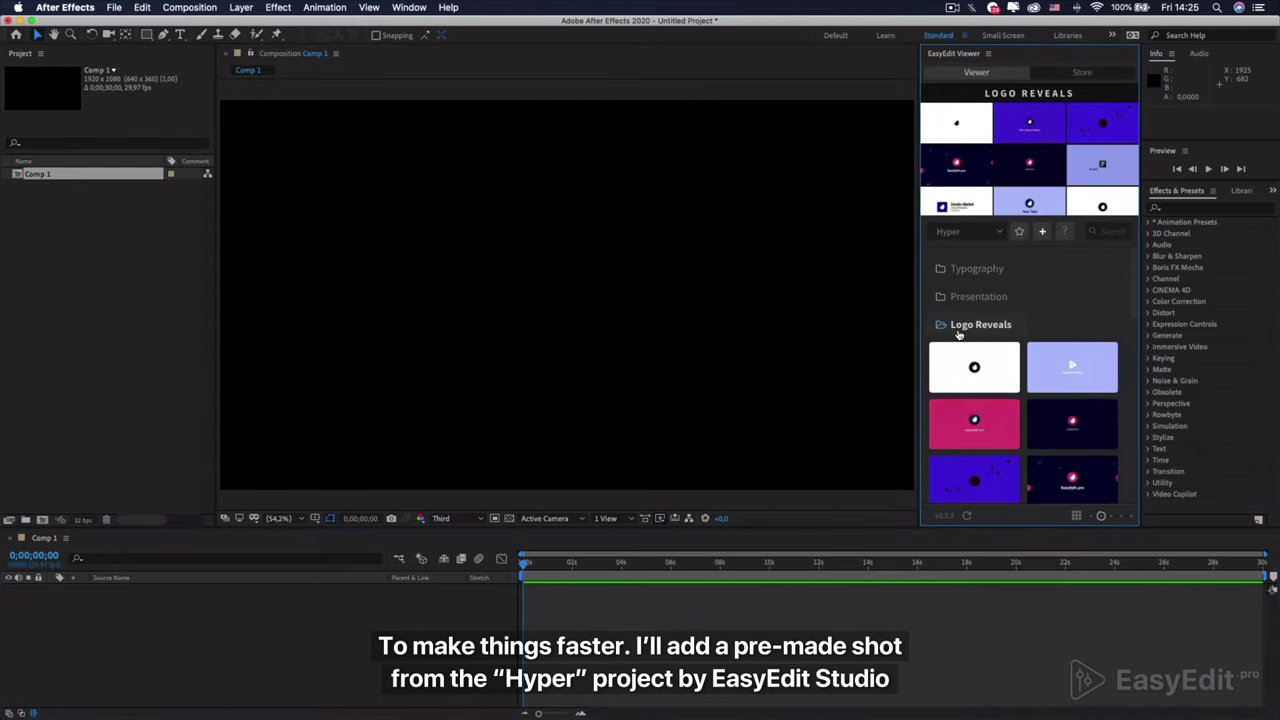
{"action": "mouse_move", "coordinate": [1004, 398]}
{"action": "scroll", "coordinate": [1010, 410], "scroll_direction": "down", "scroll_amount": 3}
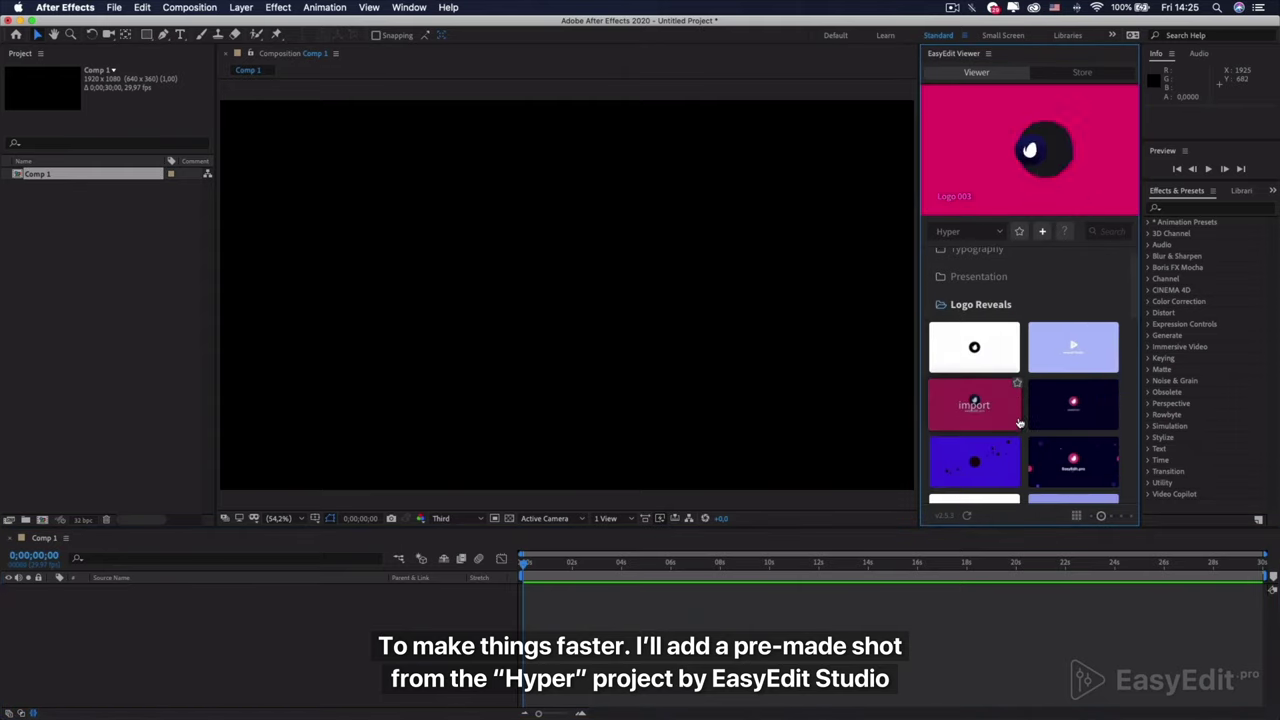
{"action": "scroll", "coordinate": [1018, 422], "scroll_direction": "down", "scroll_amount": 6}
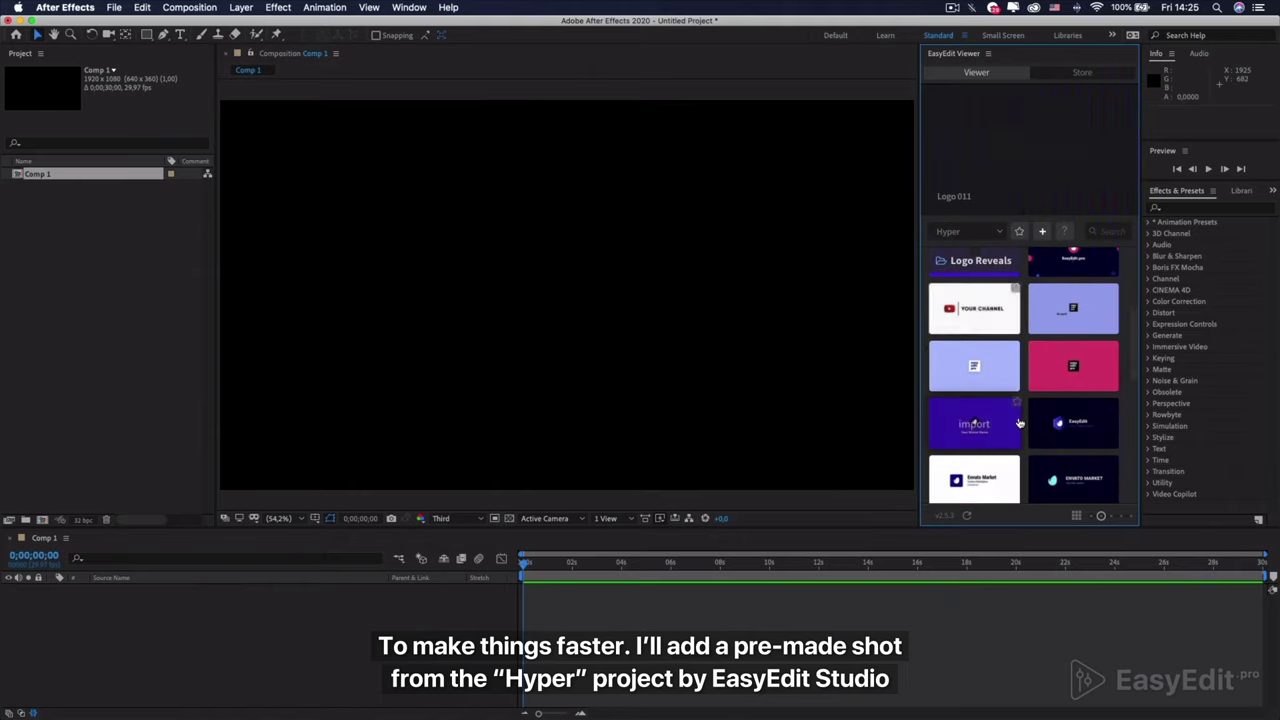
{"action": "scroll", "coordinate": [1020, 422], "scroll_direction": "down", "scroll_amount": 5}
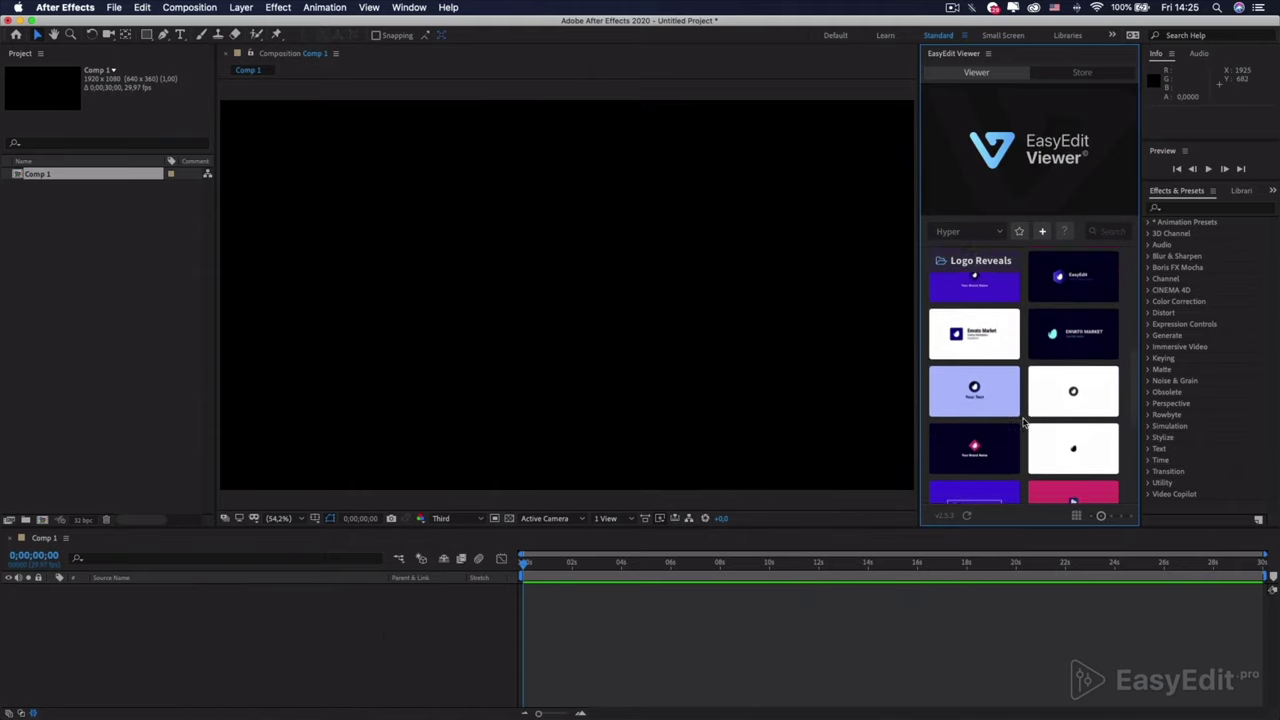
{"action": "mouse_move", "coordinate": [1065, 438]}
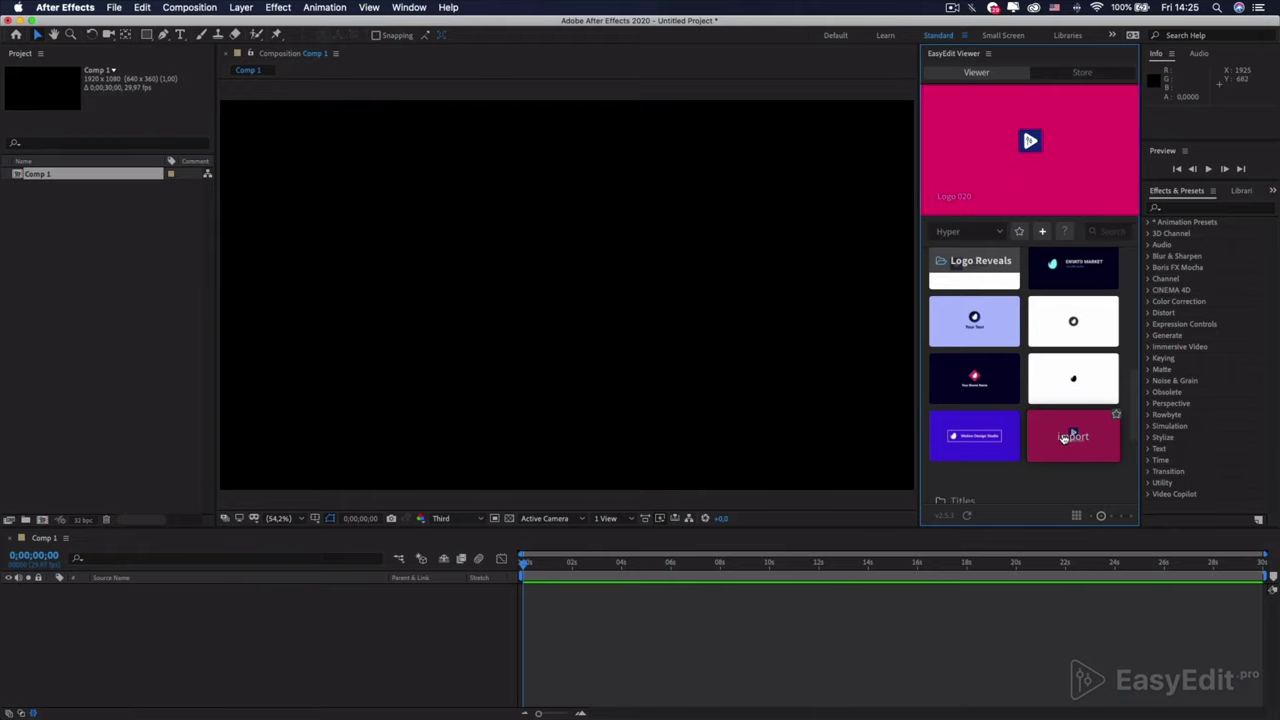
{"action": "left_click", "coordinate": [1065, 437]}
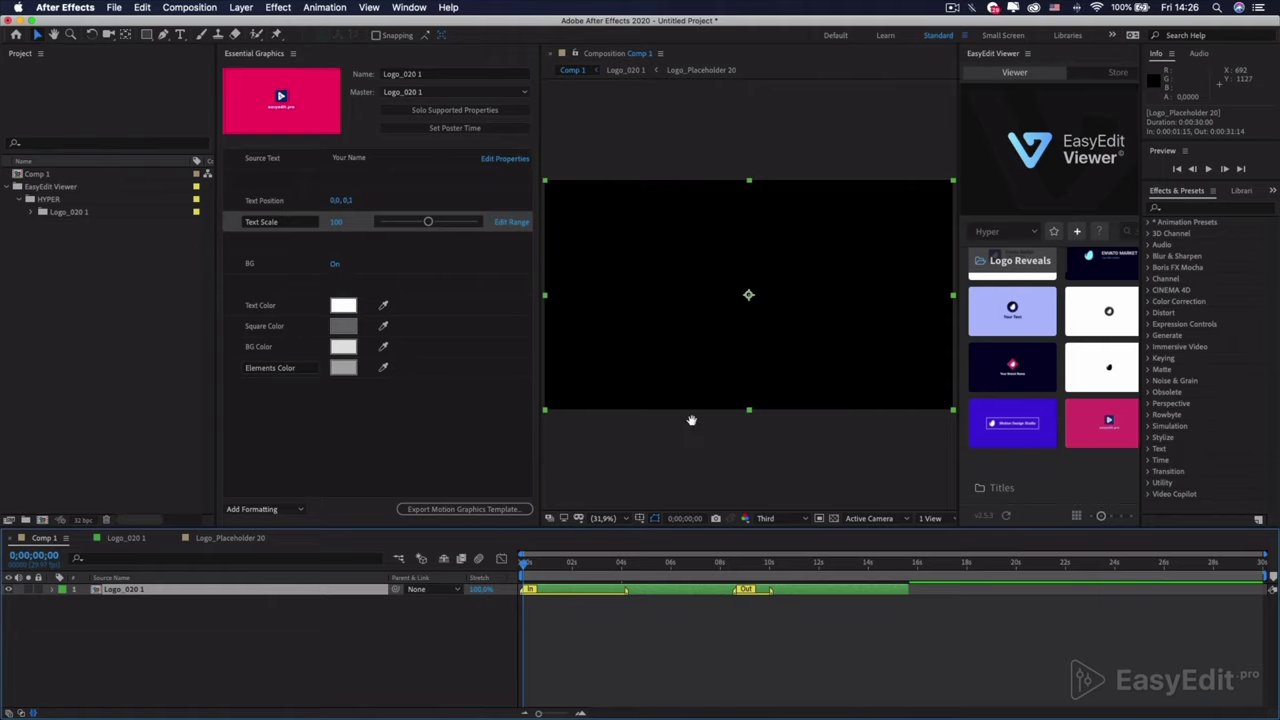
Preview the logo reveal, then drag the layer's Out marker earlier
{"action": "key", "text": "space"}
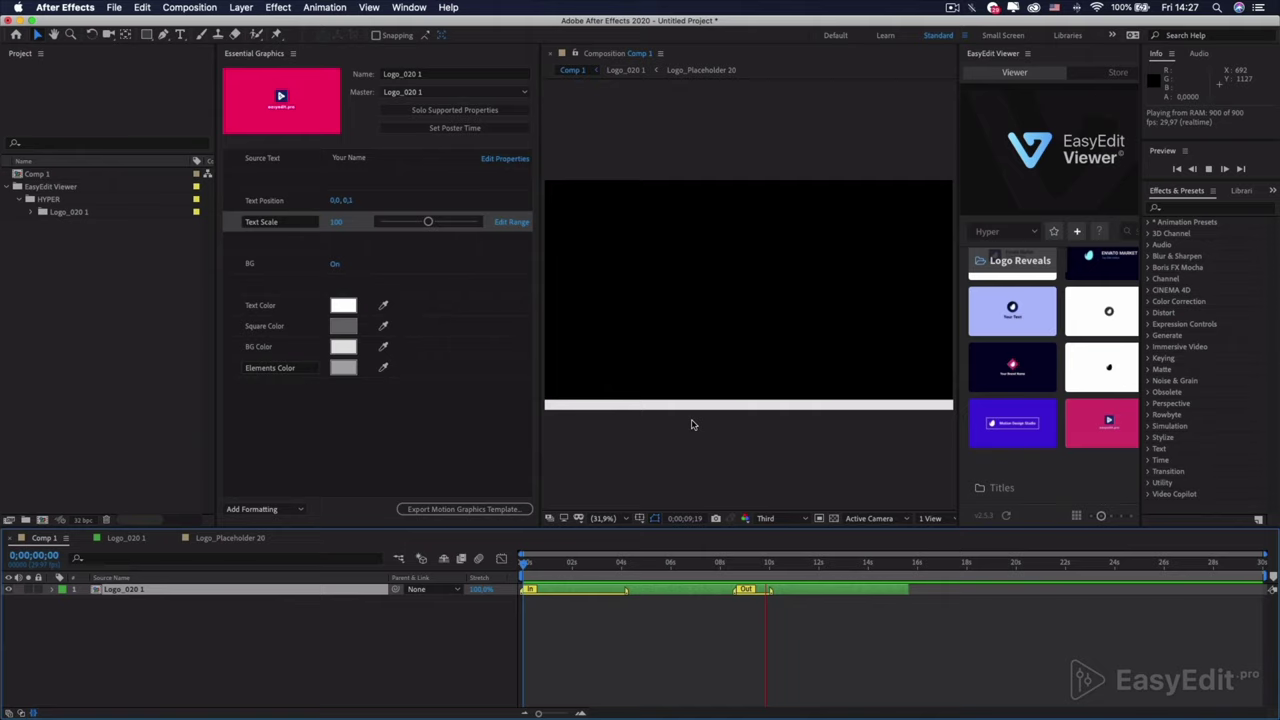
{"action": "key", "text": "space"}
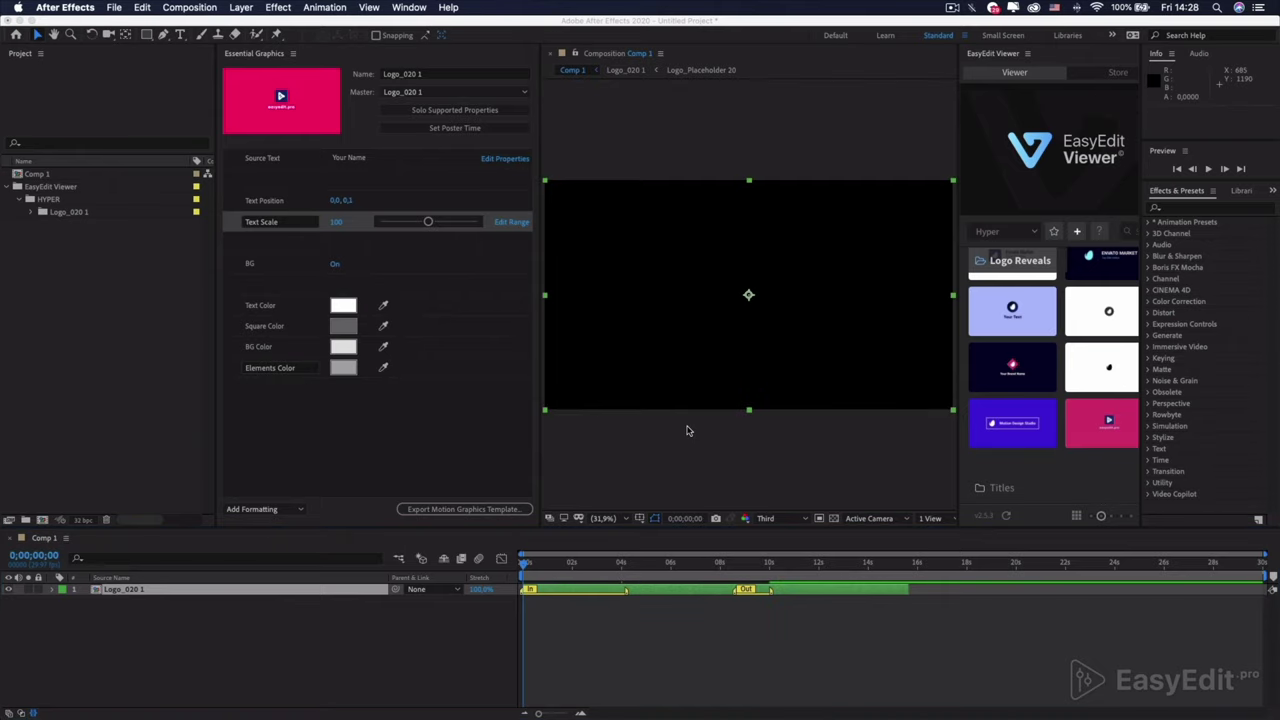
{"action": "left_click", "coordinate": [737, 592]}
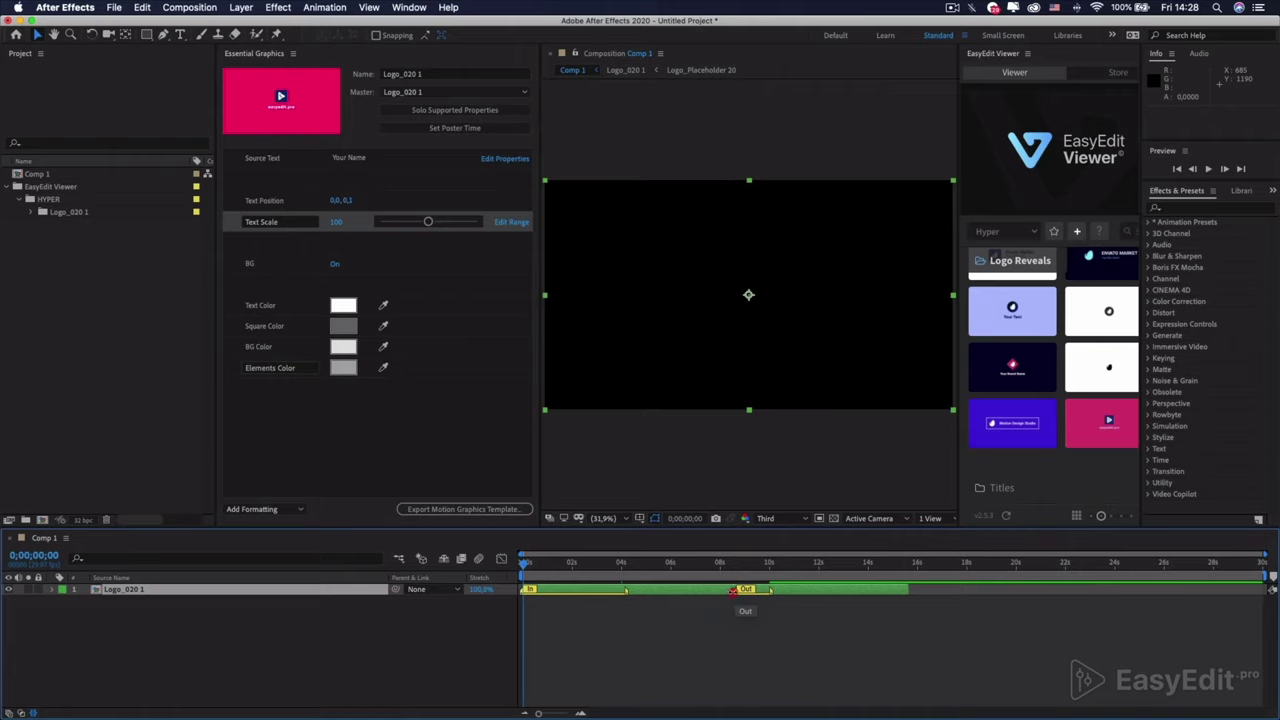
{"action": "left_click_drag", "start_coordinate": [737, 592], "coordinate": [708, 589]}
End the work area near 15 seconds and replay the shortened reveal
{"action": "left_click", "coordinate": [867, 565]}
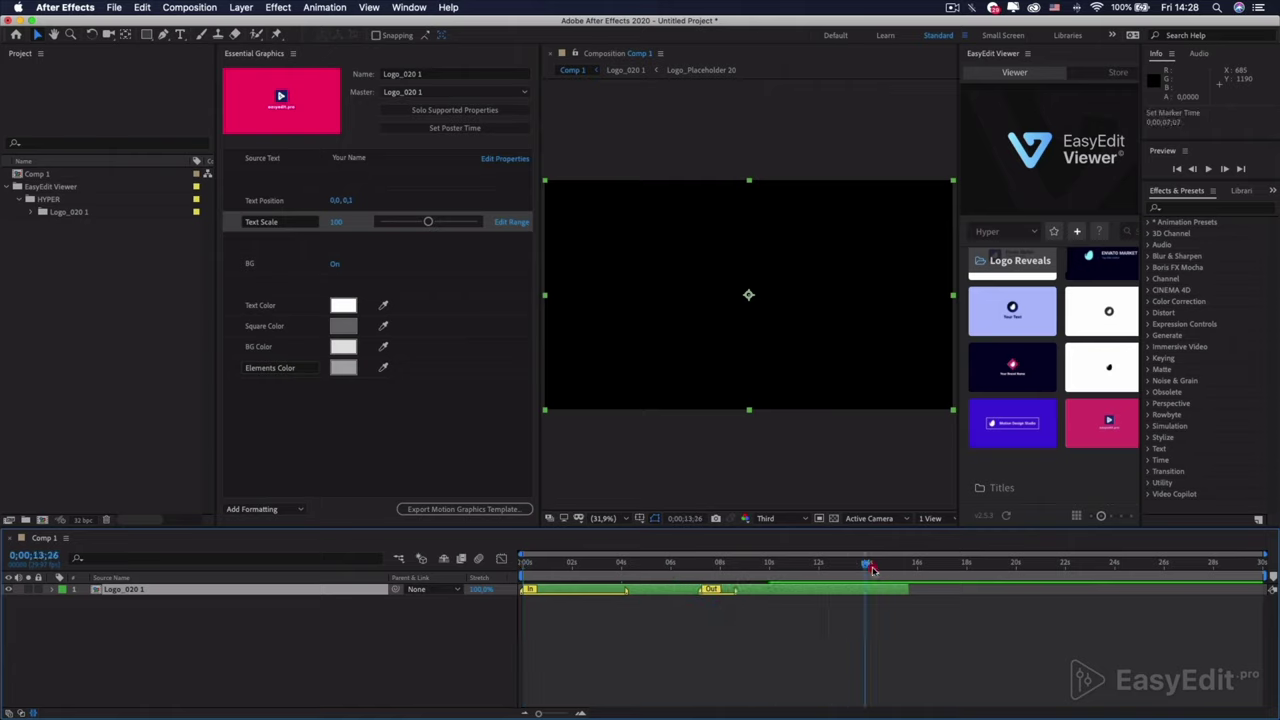
{"action": "left_click", "coordinate": [903, 565]}
{"action": "key", "text": "n"}
{"action": "key", "text": "space"}
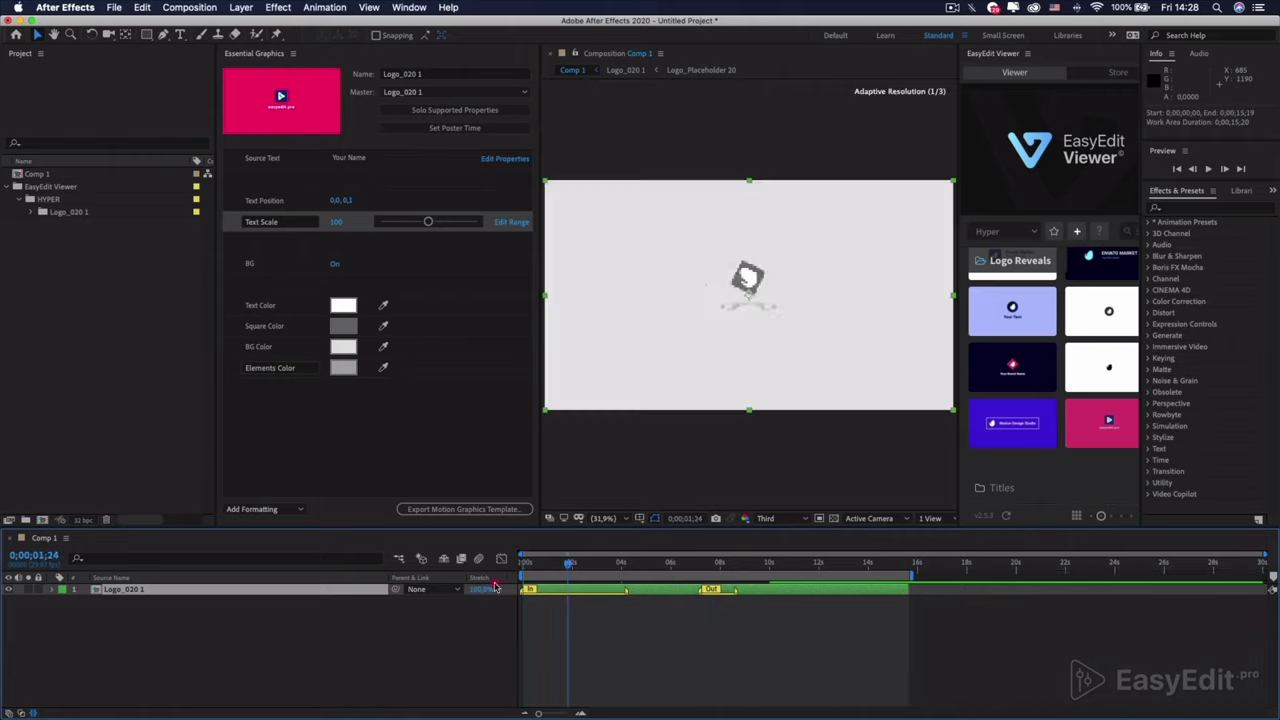
{"action": "left_click", "coordinate": [490, 588]}
{"action": "key", "text": "space"}
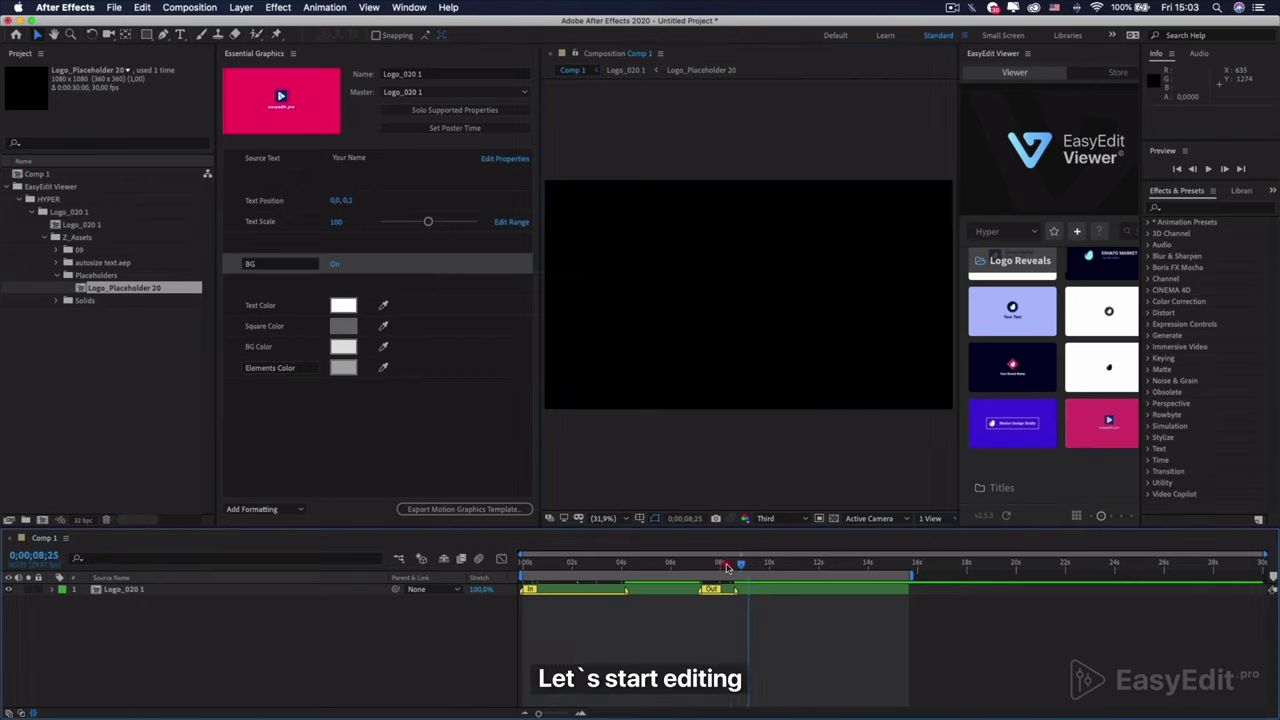
Change the reveal's BG Color from light grey to dark navy blue (about 000E7E)
{"action": "left_click_drag", "start_coordinate": [727, 567], "coordinate": [664, 566]}
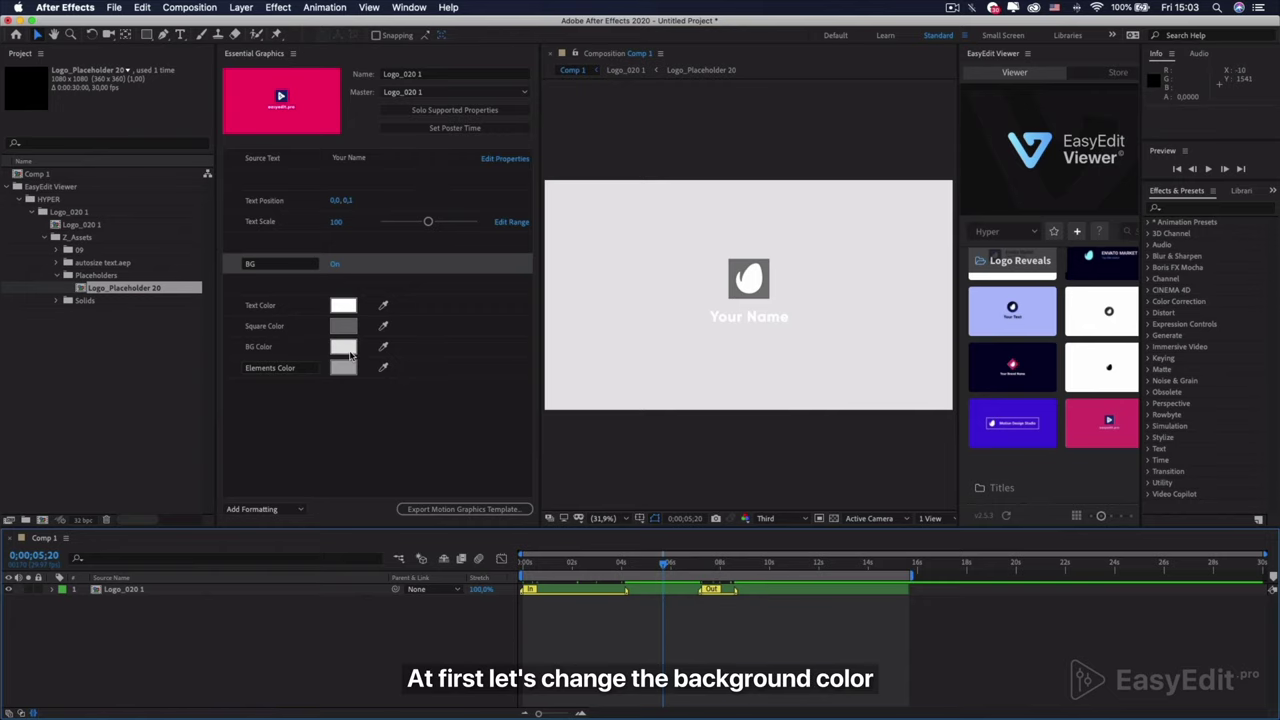
{"action": "left_click", "coordinate": [346, 350]}
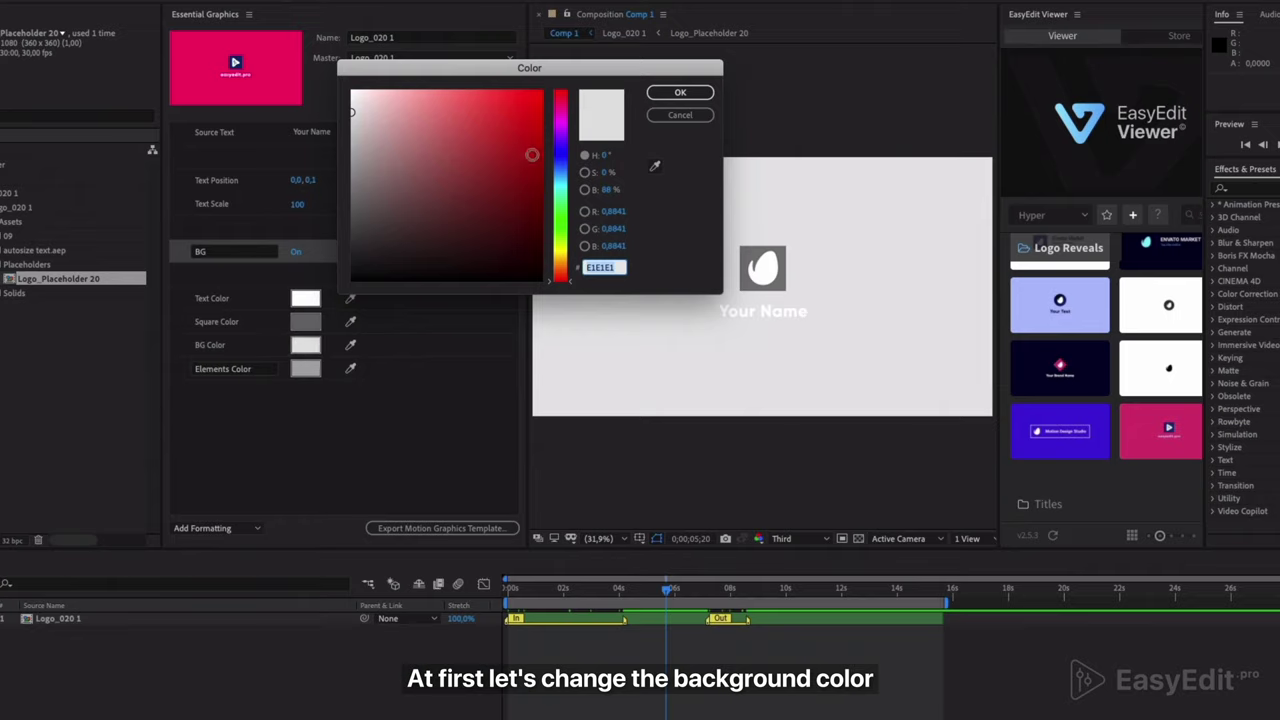
{"action": "left_click", "coordinate": [558, 160]}
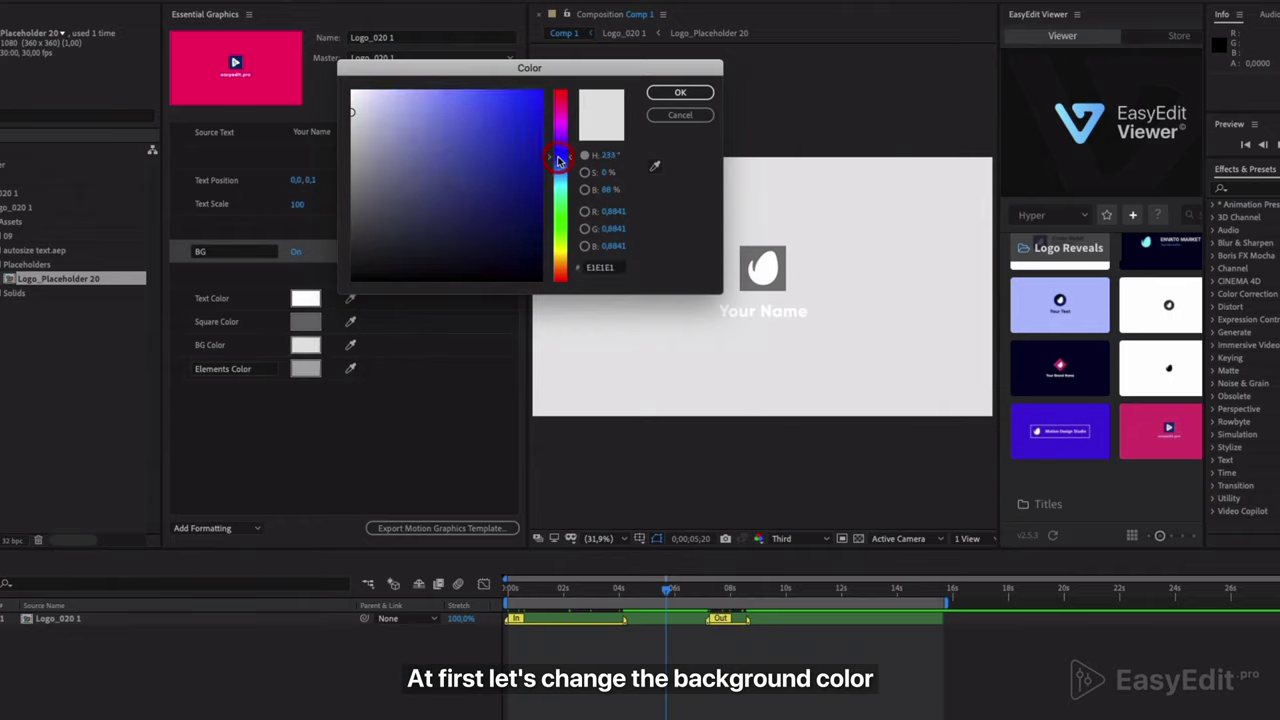
{"action": "left_click_drag", "start_coordinate": [541, 158], "coordinate": [552, 194]}
{"action": "left_click", "coordinate": [657, 95]}
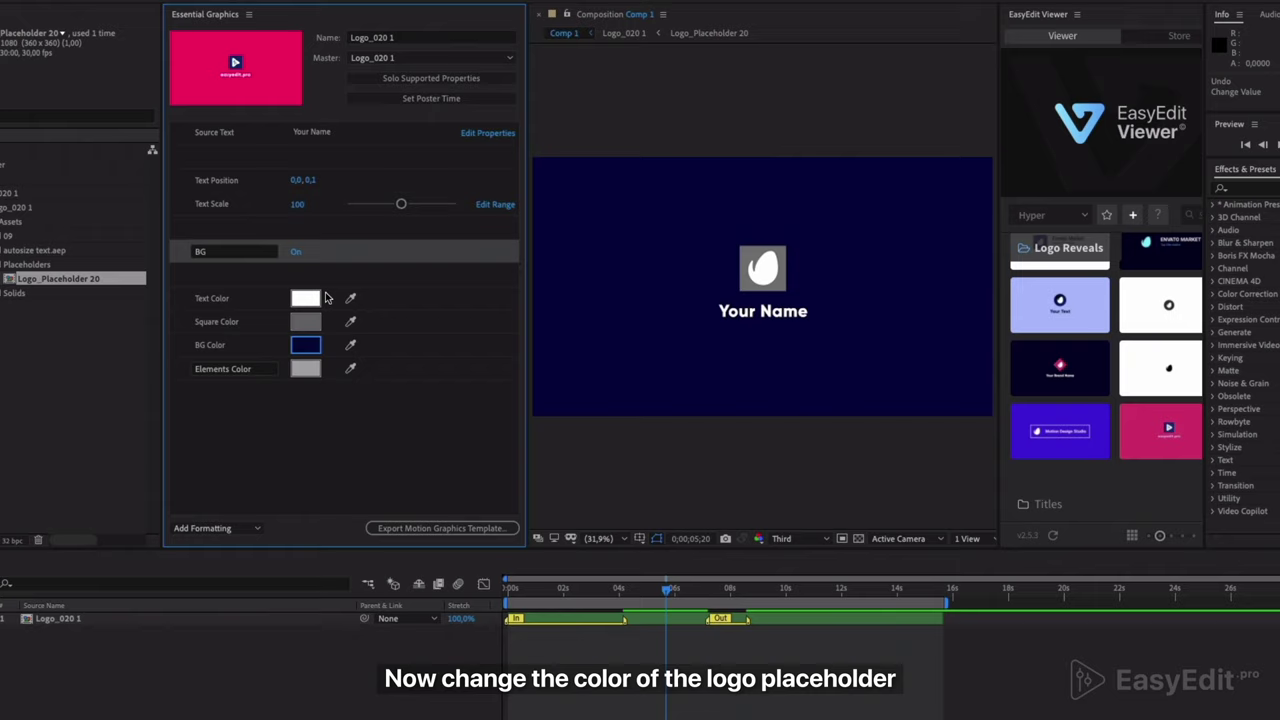
Set the Square Color to a fully saturated bright blue, then scrub back earlier in the reveal
{"action": "left_click", "coordinate": [311, 322]}
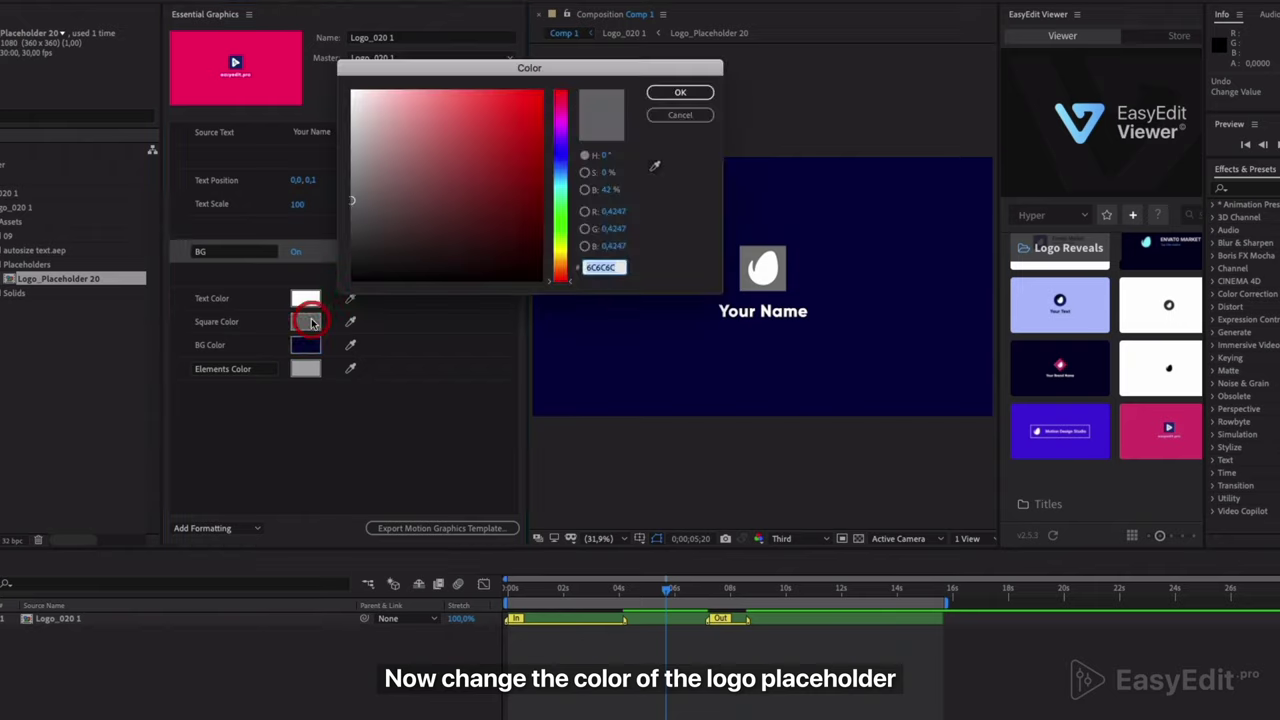
{"action": "left_click", "coordinate": [560, 175]}
{"action": "left_click_drag", "start_coordinate": [536, 147], "coordinate": [543, 87]}
{"action": "left_click", "coordinate": [680, 93]}
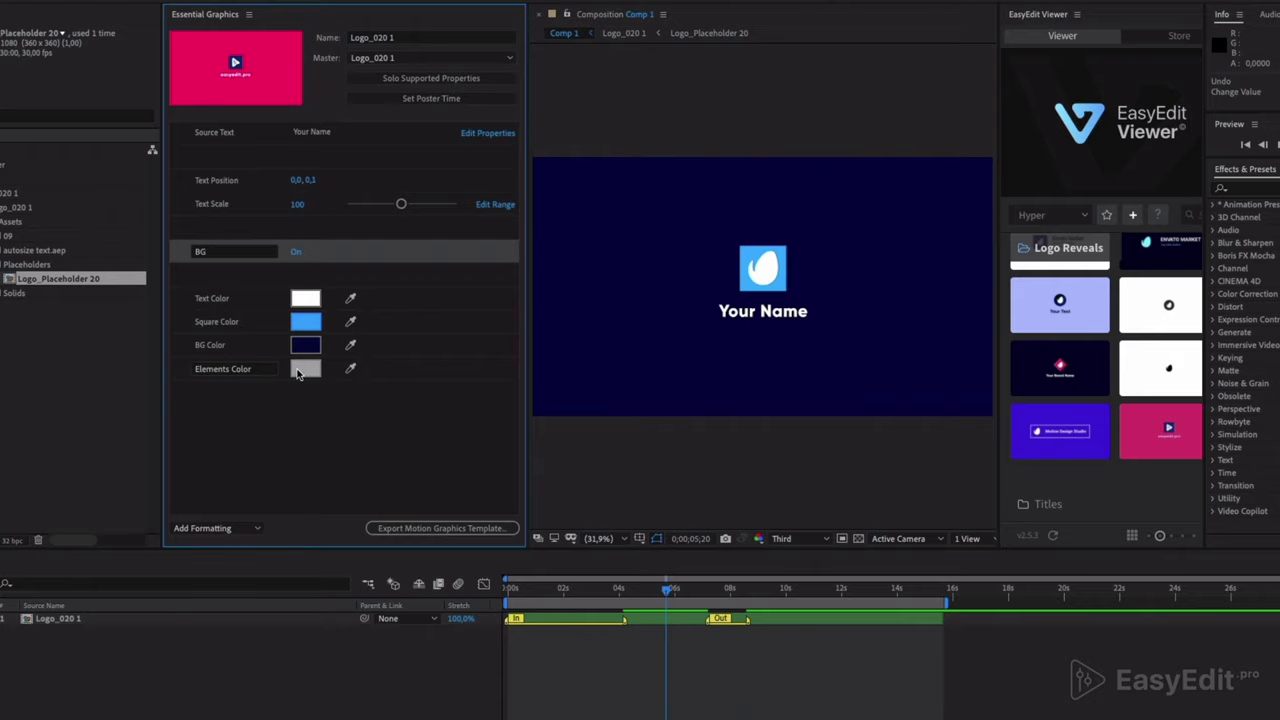
{"action": "left_click_drag", "start_coordinate": [667, 592], "coordinate": [562, 591]}
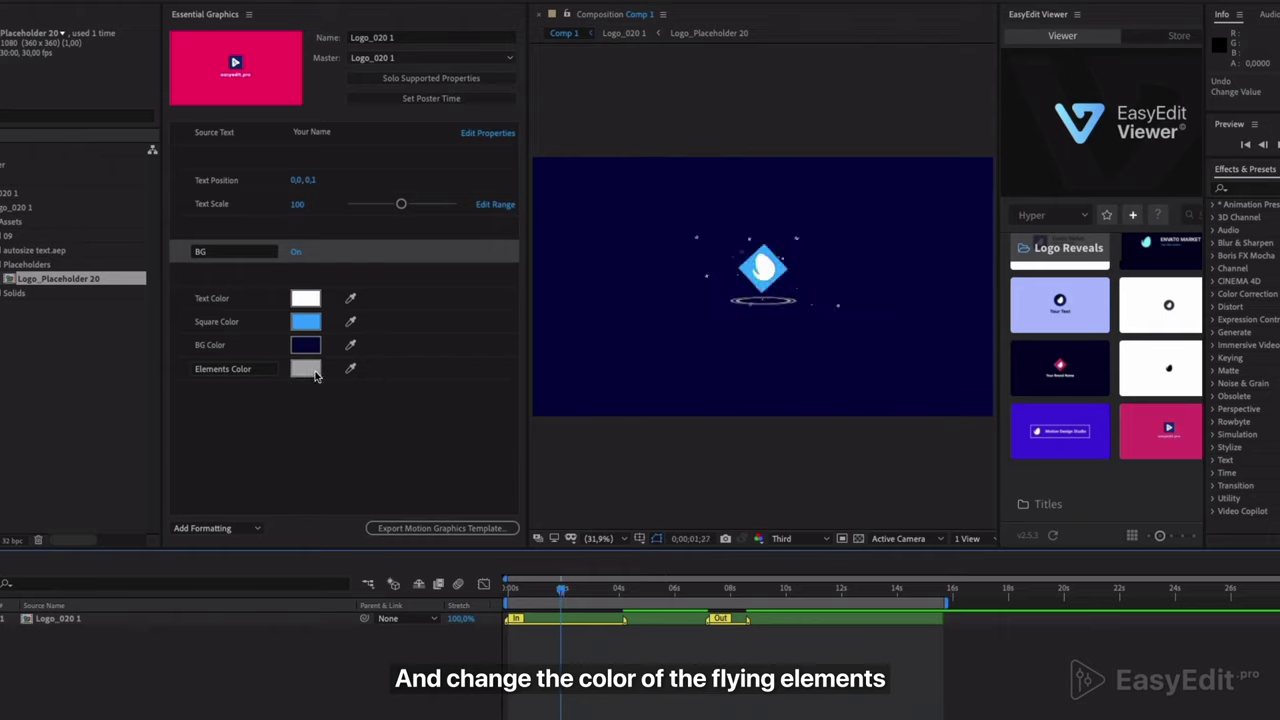
Set the Elements Color to cyan and replay the reveal from the start
{"action": "left_click", "coordinate": [307, 369]}
{"action": "left_click_drag", "start_coordinate": [562, 166], "coordinate": [542, 91]}
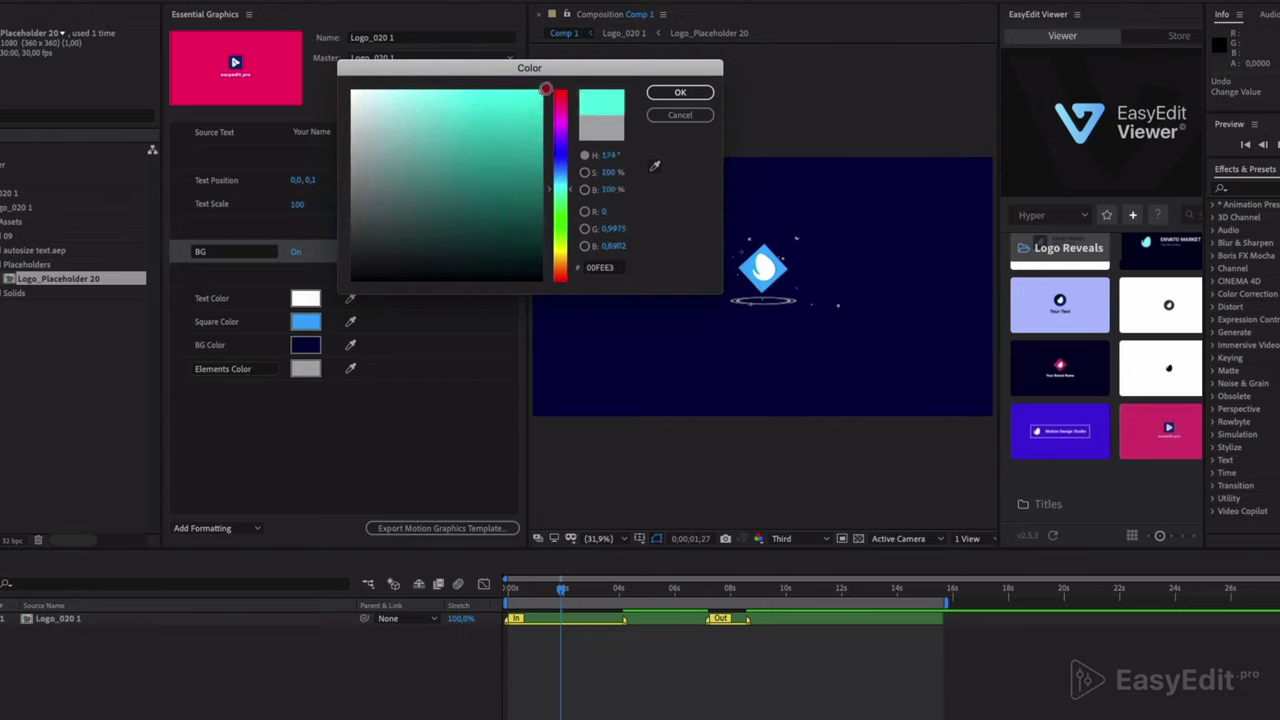
{"action": "left_click", "coordinate": [663, 93]}
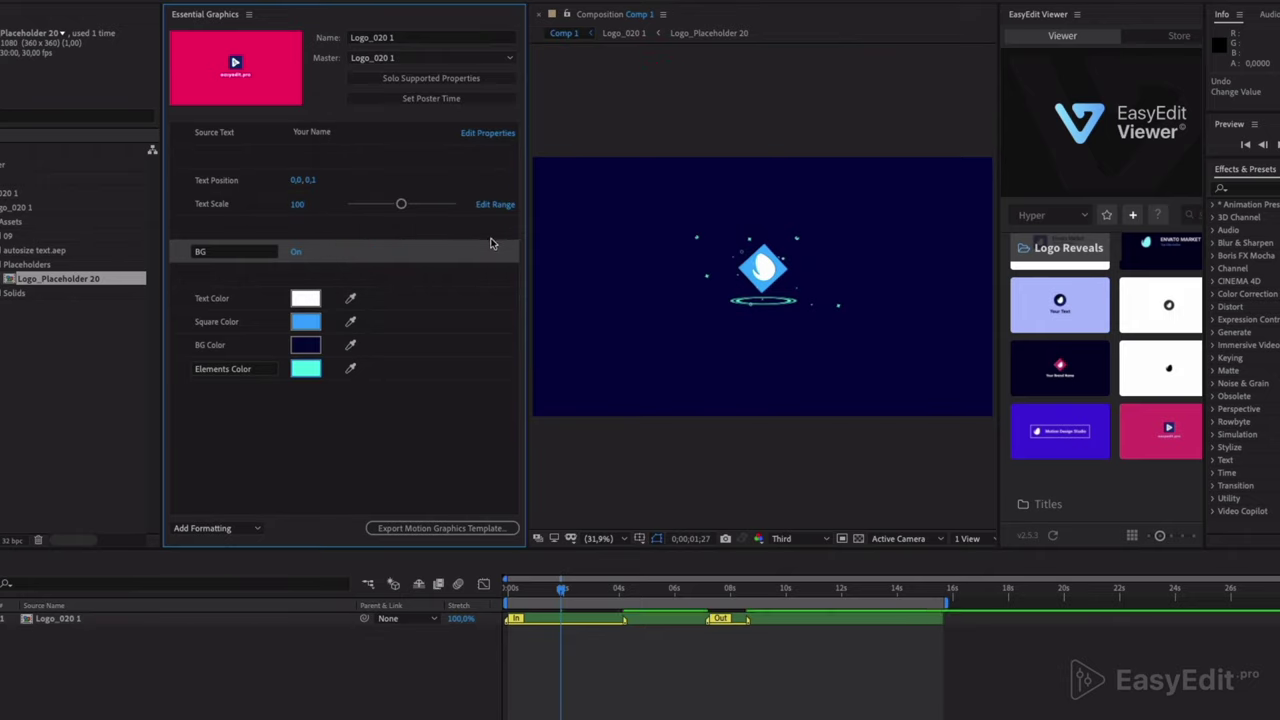
{"action": "left_click_drag", "start_coordinate": [565, 592], "coordinate": [508, 588]}
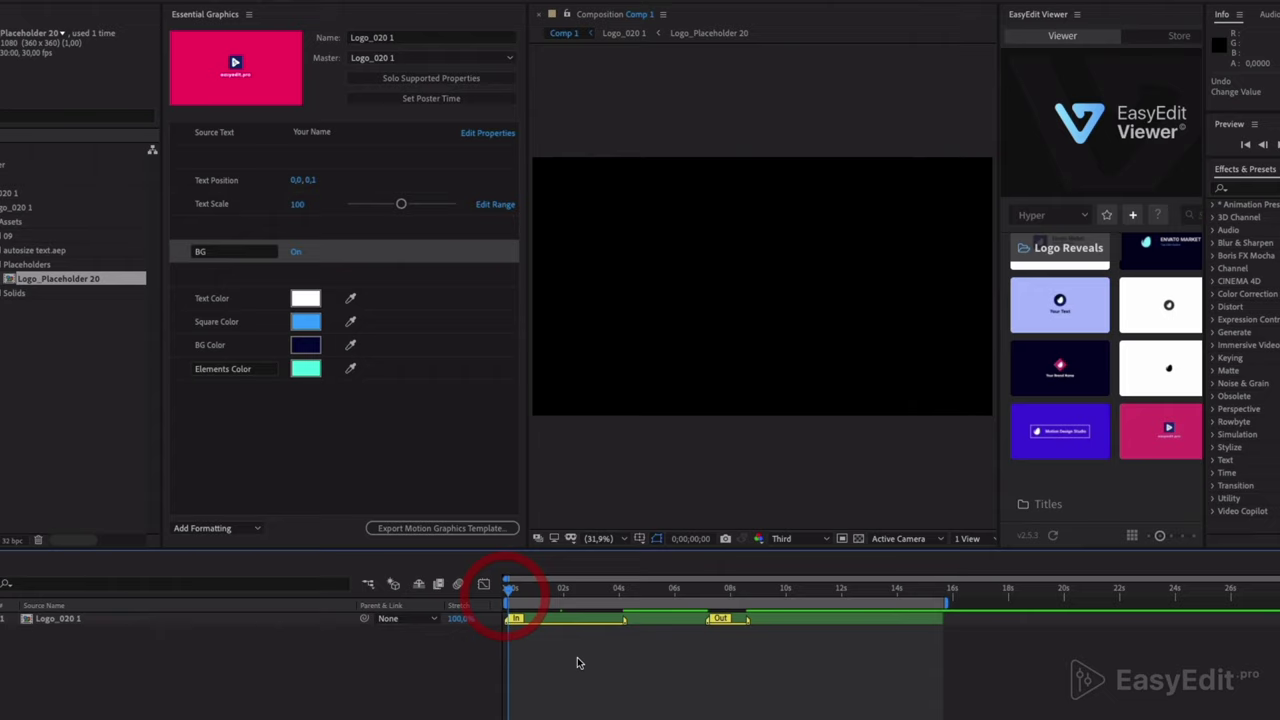
{"action": "key", "text": "space"}
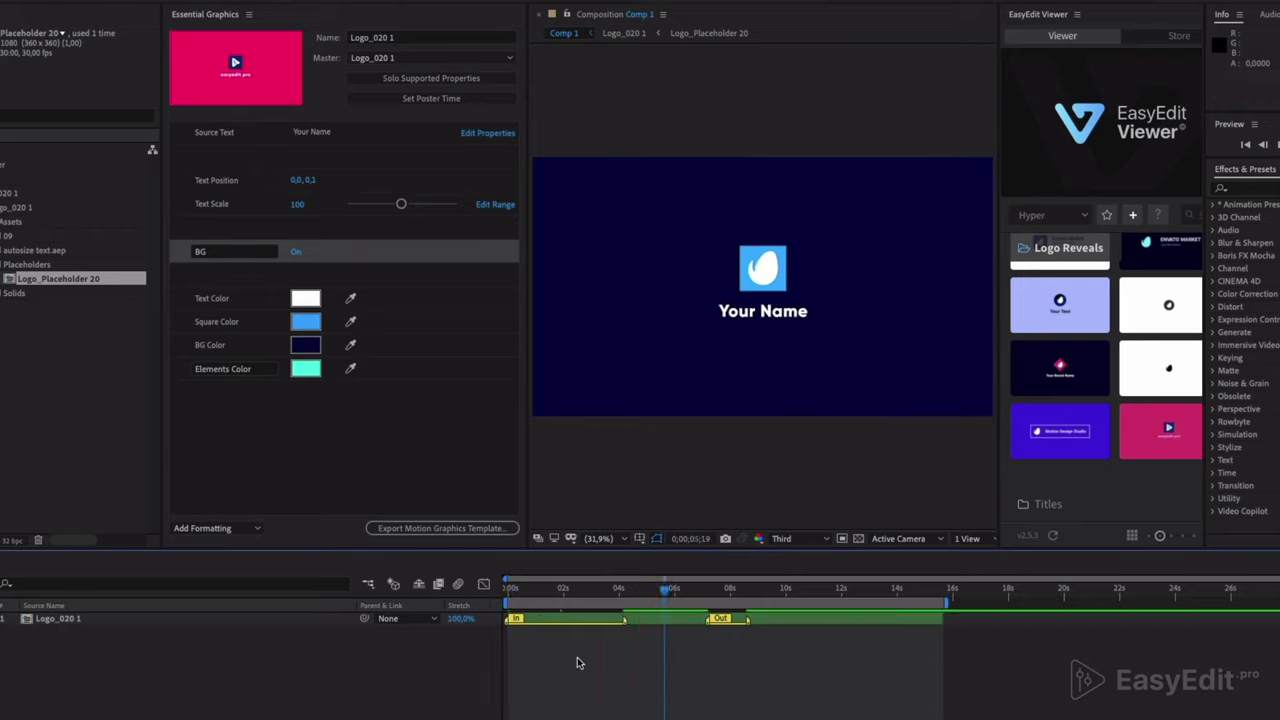
Replace the Source Text 'Your Name' with 'EasyEdit.pro'
{"action": "left_click", "coordinate": [318, 133]}
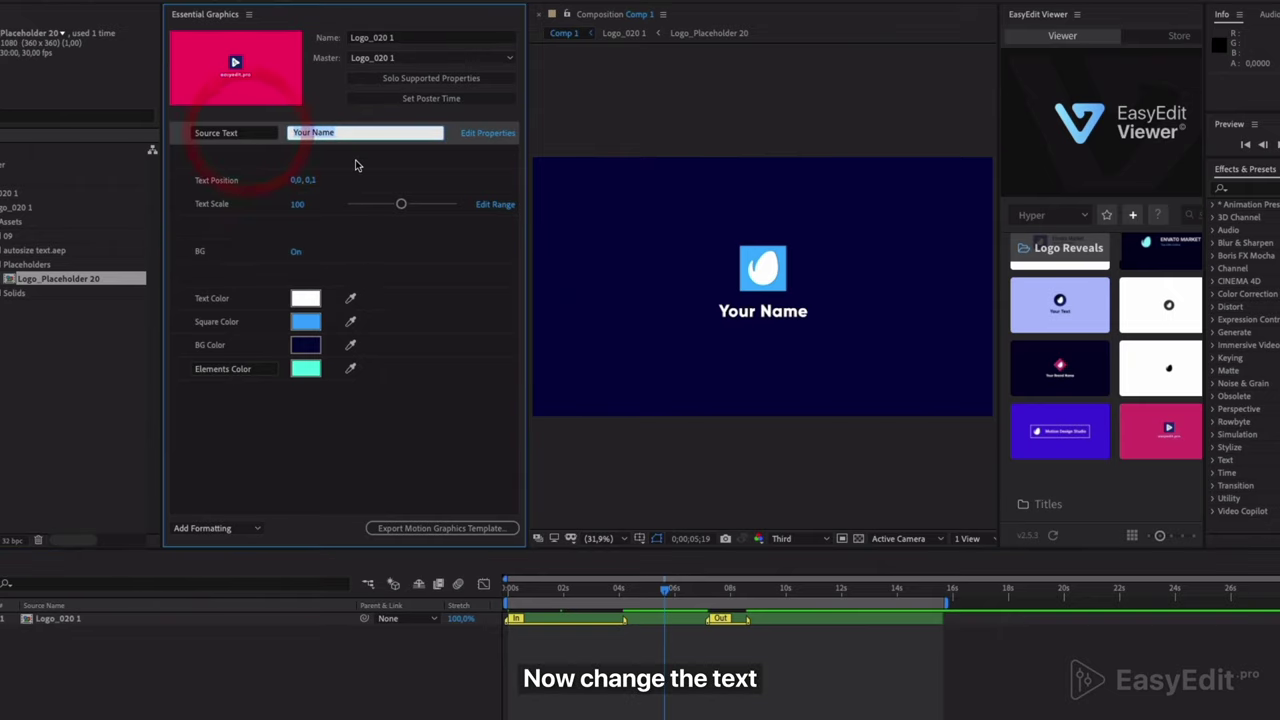
{"action": "type", "text": "Eas"}
{"action": "type", "text": "yEdit.pro"}
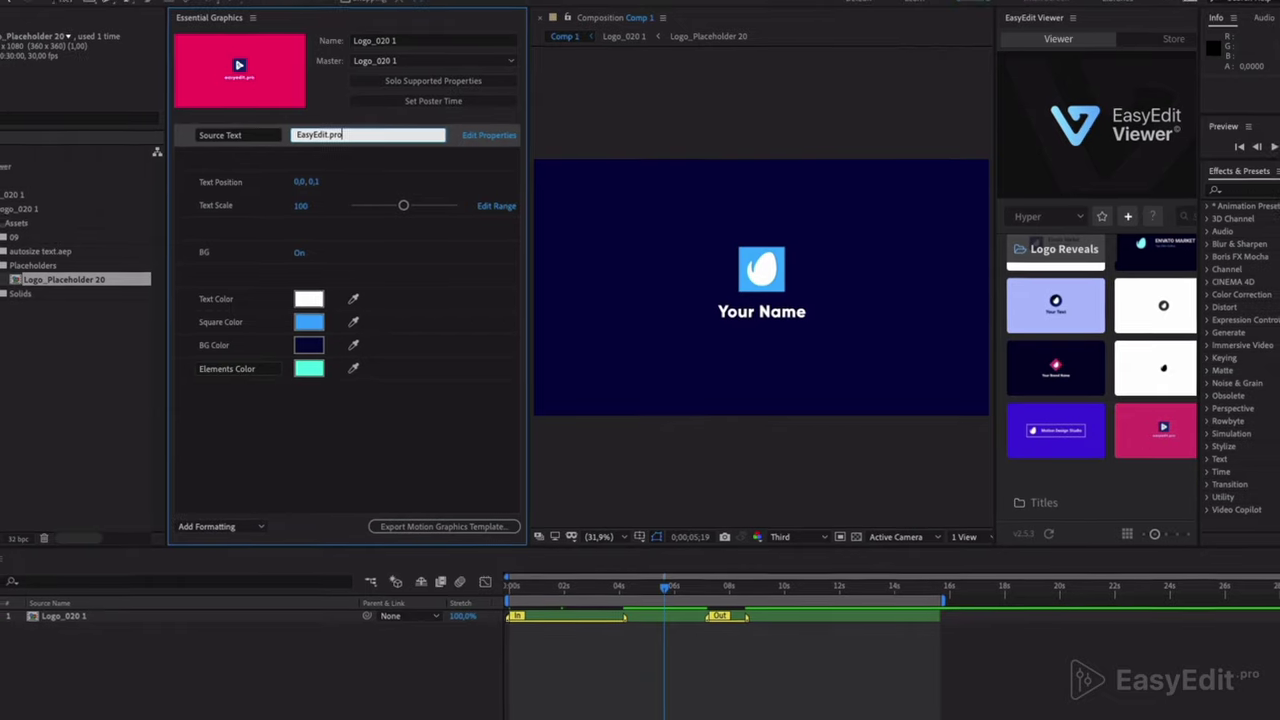
{"action": "left_click", "coordinate": [344, 459]}
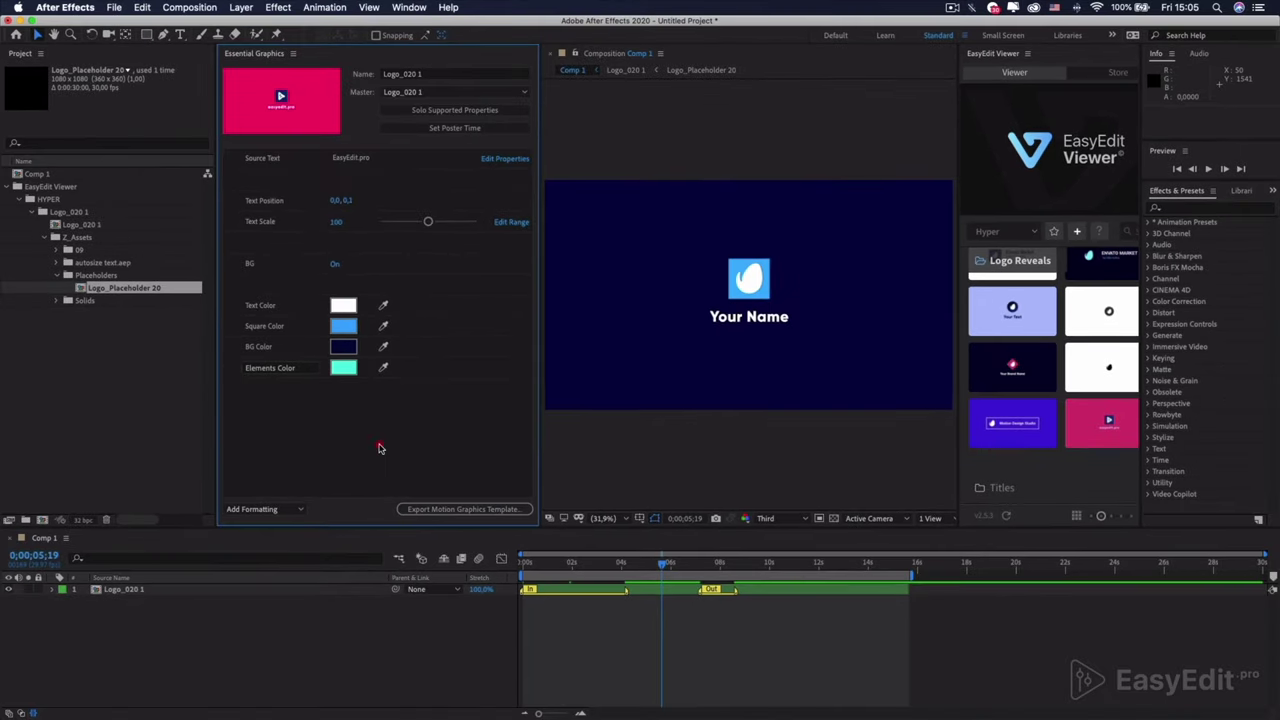
{"action": "left_click", "coordinate": [378, 448]}
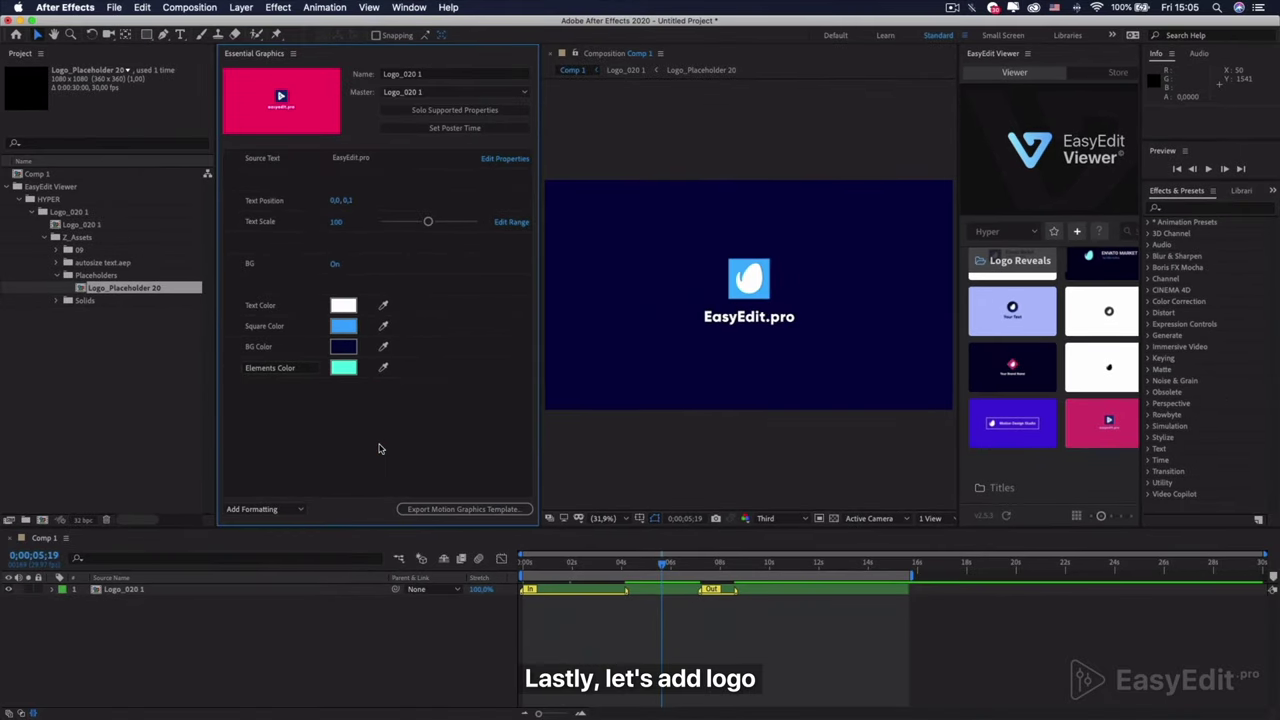
Open the Logo_020 1 and Logo_Placeholder 20 precomps and import EasyEdit_Logo.png
{"action": "double_click", "coordinate": [96, 590]}
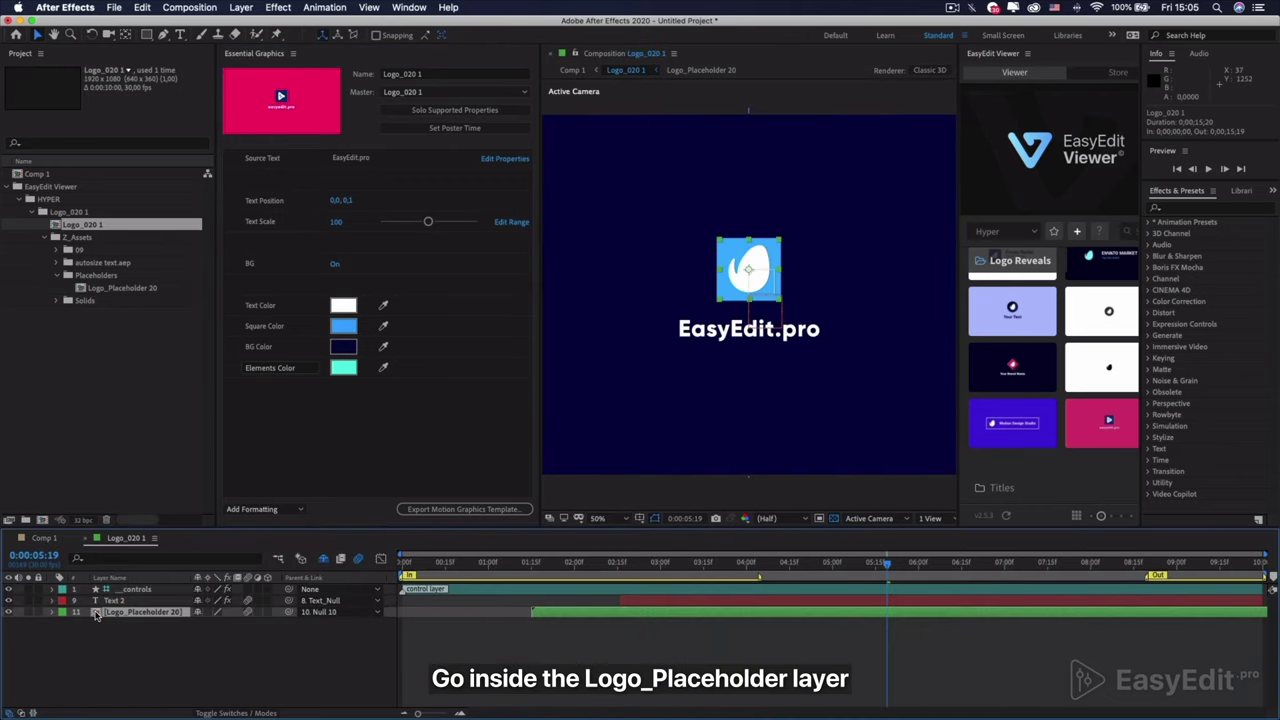
{"action": "double_click", "coordinate": [97, 613]}
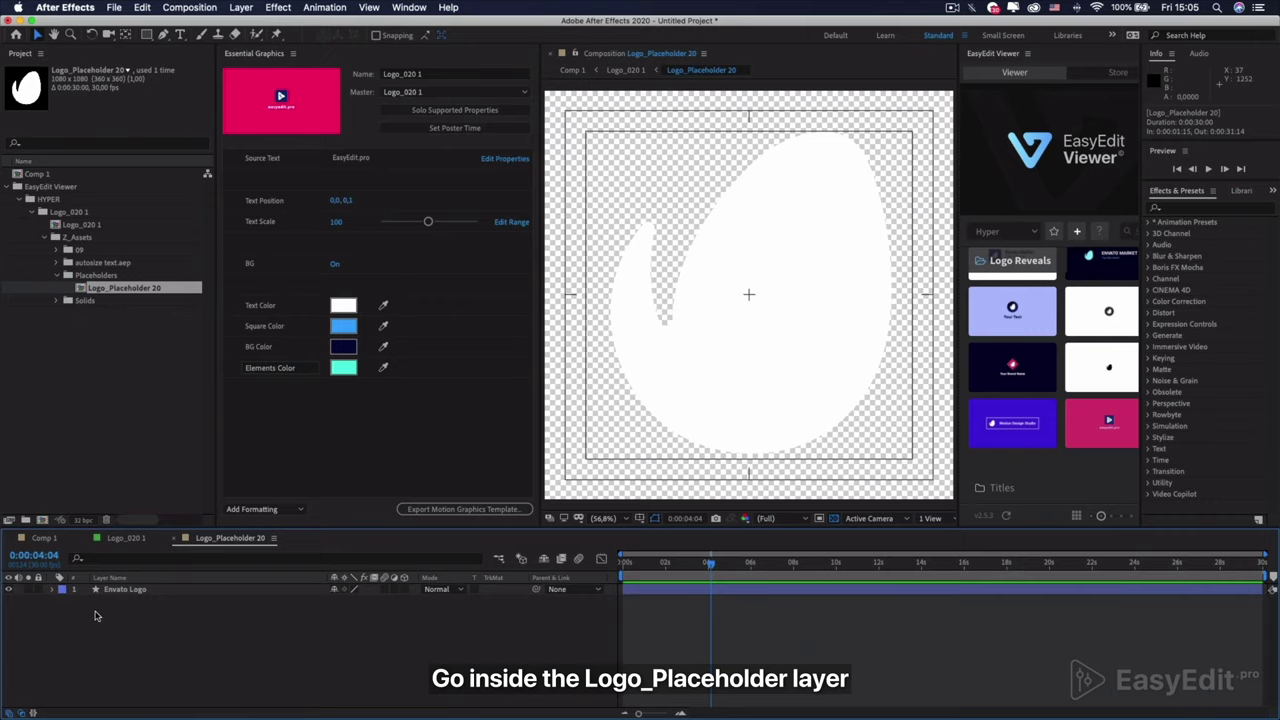
{"action": "left_click", "coordinate": [72, 374]}
{"action": "double_click", "coordinate": [72, 374]}
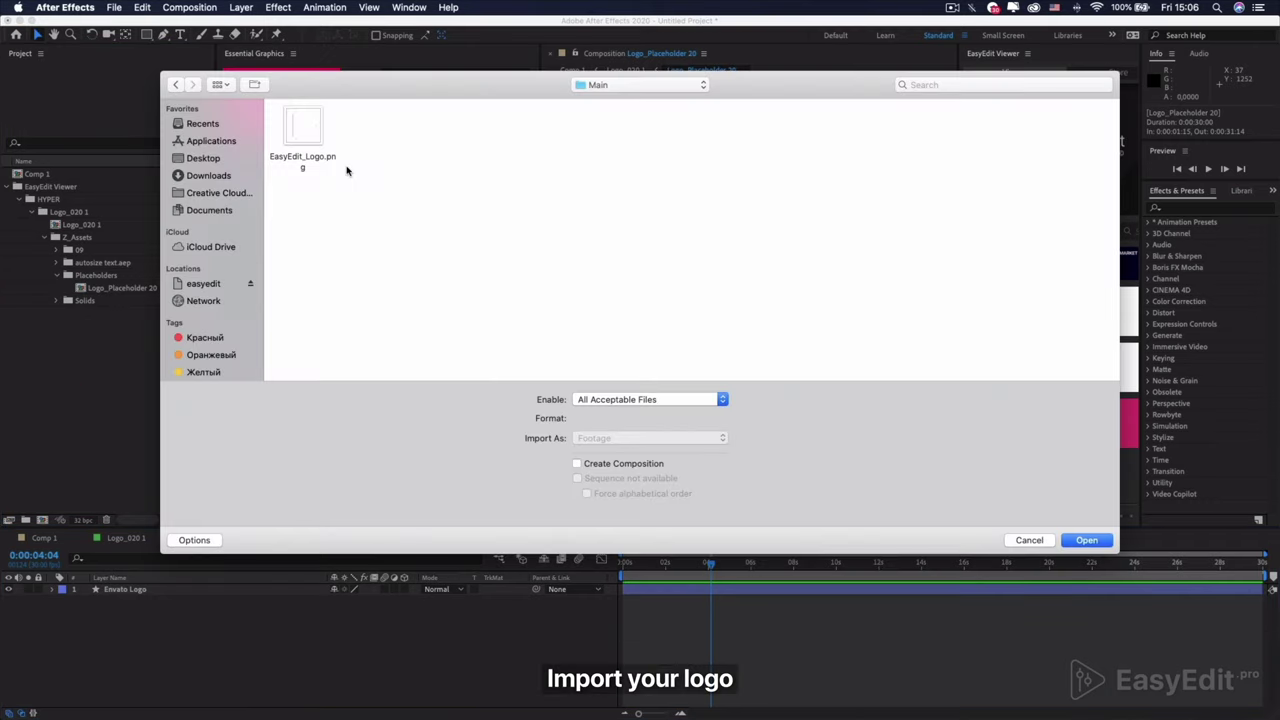
{"action": "left_click", "coordinate": [306, 130]}
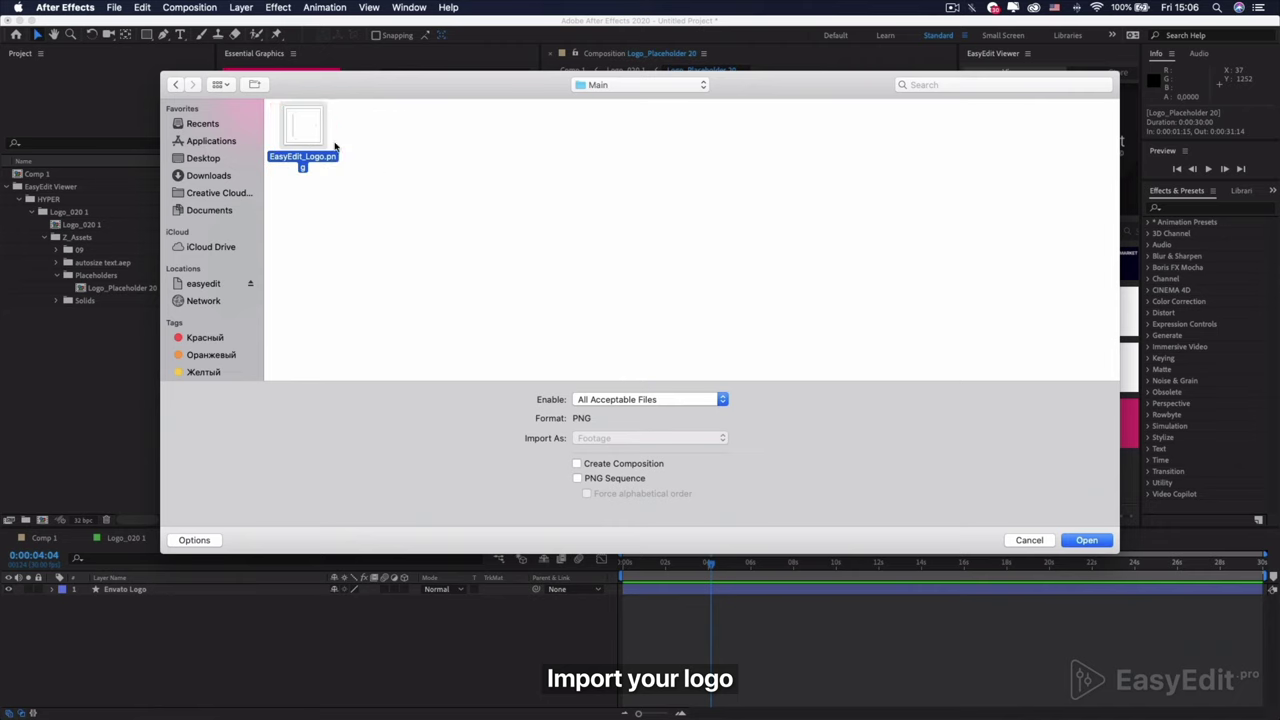
{"action": "left_click", "coordinate": [1085, 541]}
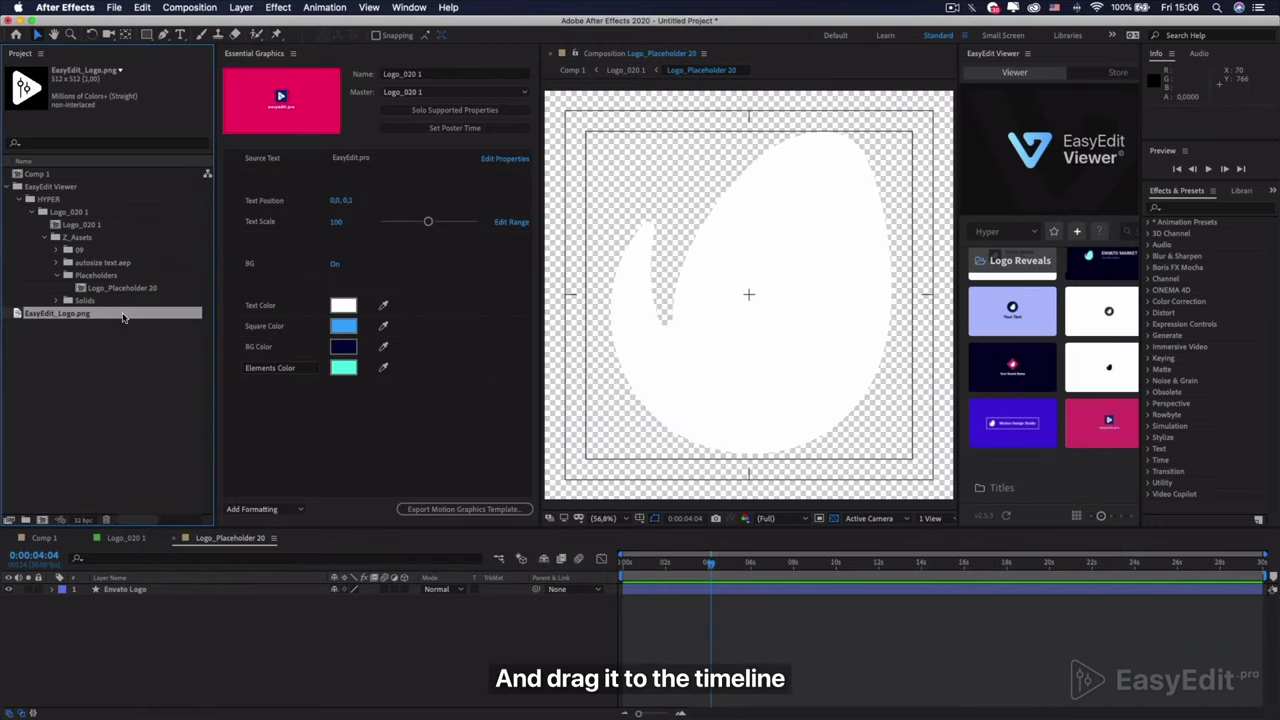
Swap the Envato Logo layer for EasyEdit_Logo.png and scale it up to about 141%
{"action": "left_click_drag", "start_coordinate": [80, 315], "coordinate": [128, 590]}
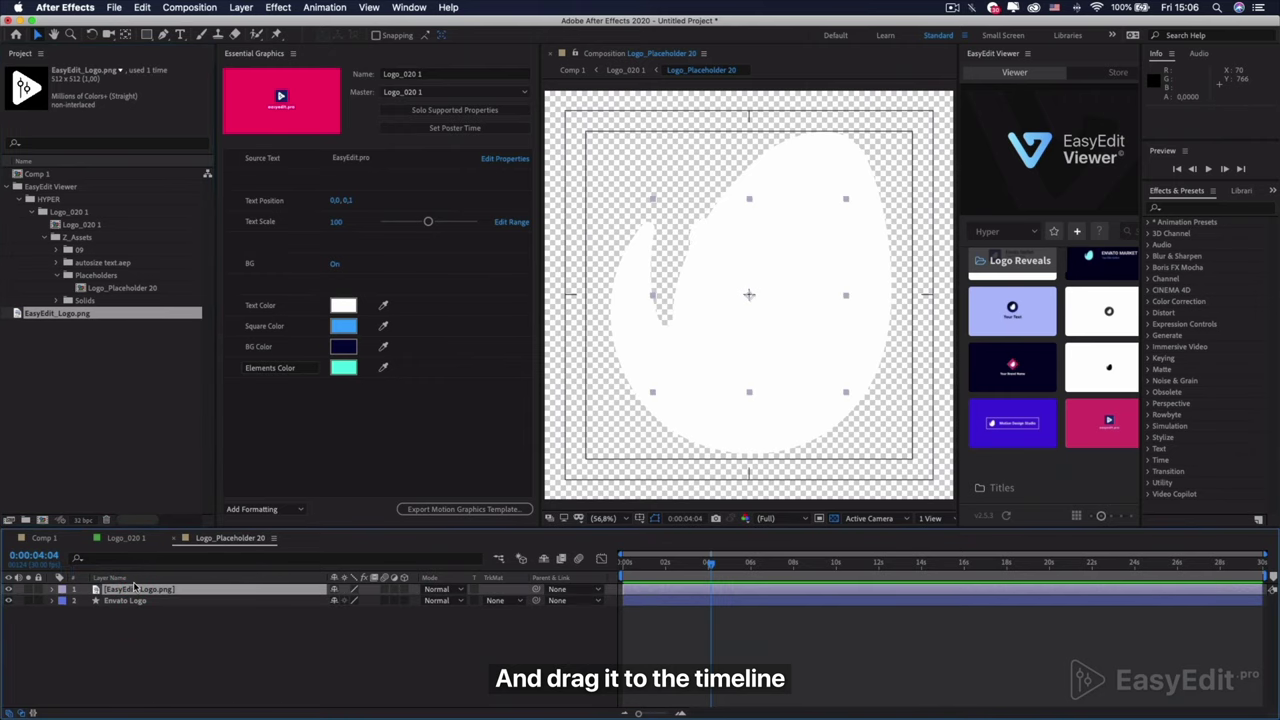
{"action": "left_click", "coordinate": [128, 601]}
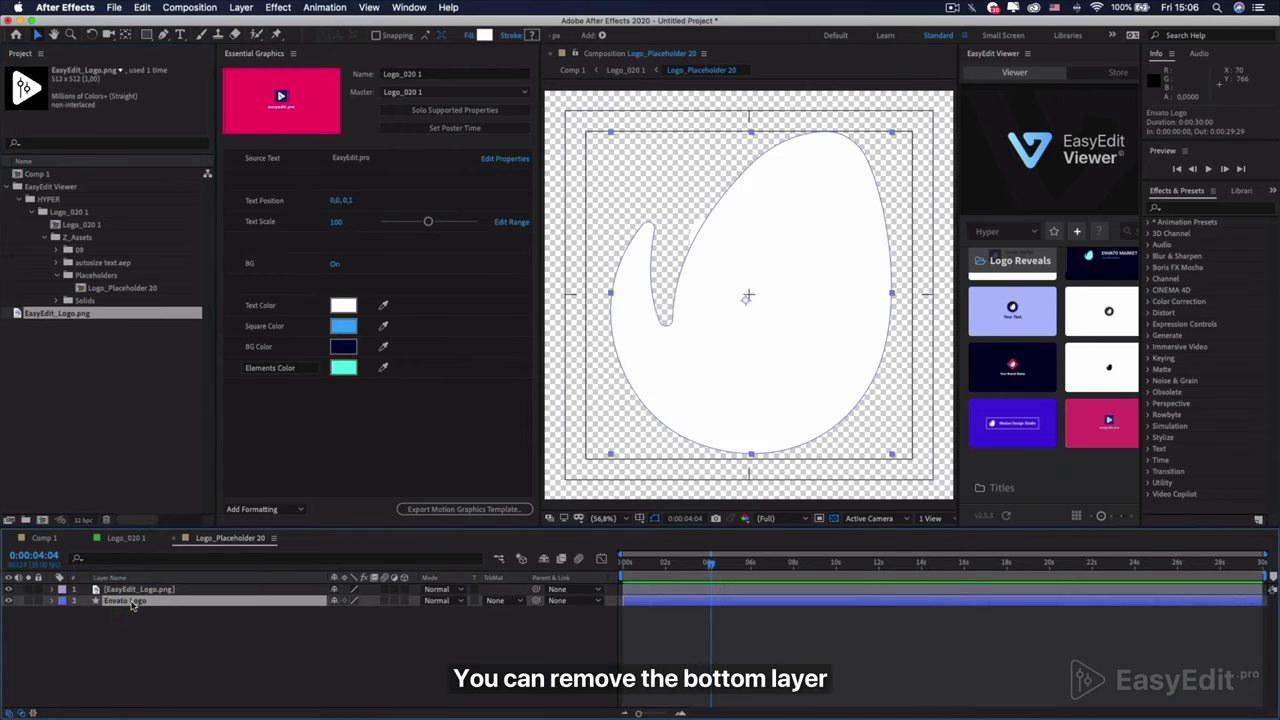
{"action": "key", "text": "Delete"}
{"action": "left_click", "coordinate": [740, 362]}
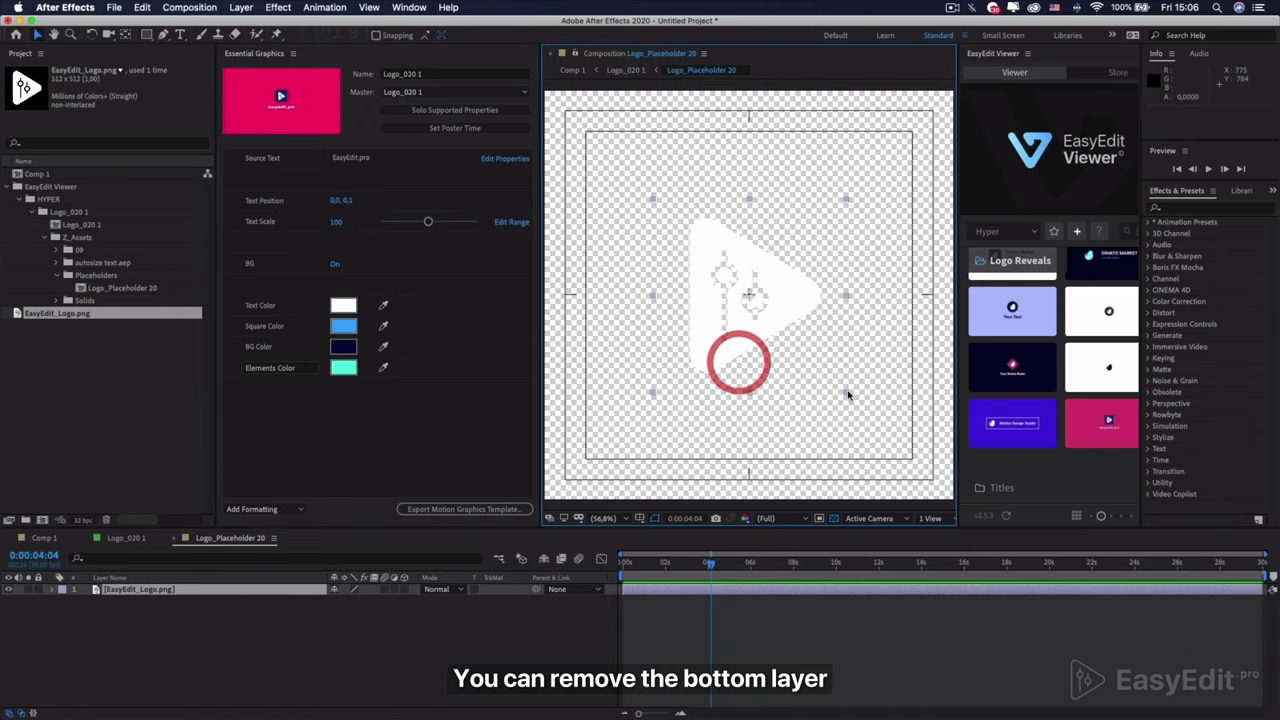
{"action": "left_click_drag", "start_coordinate": [847, 393], "coordinate": [1004, 484]}
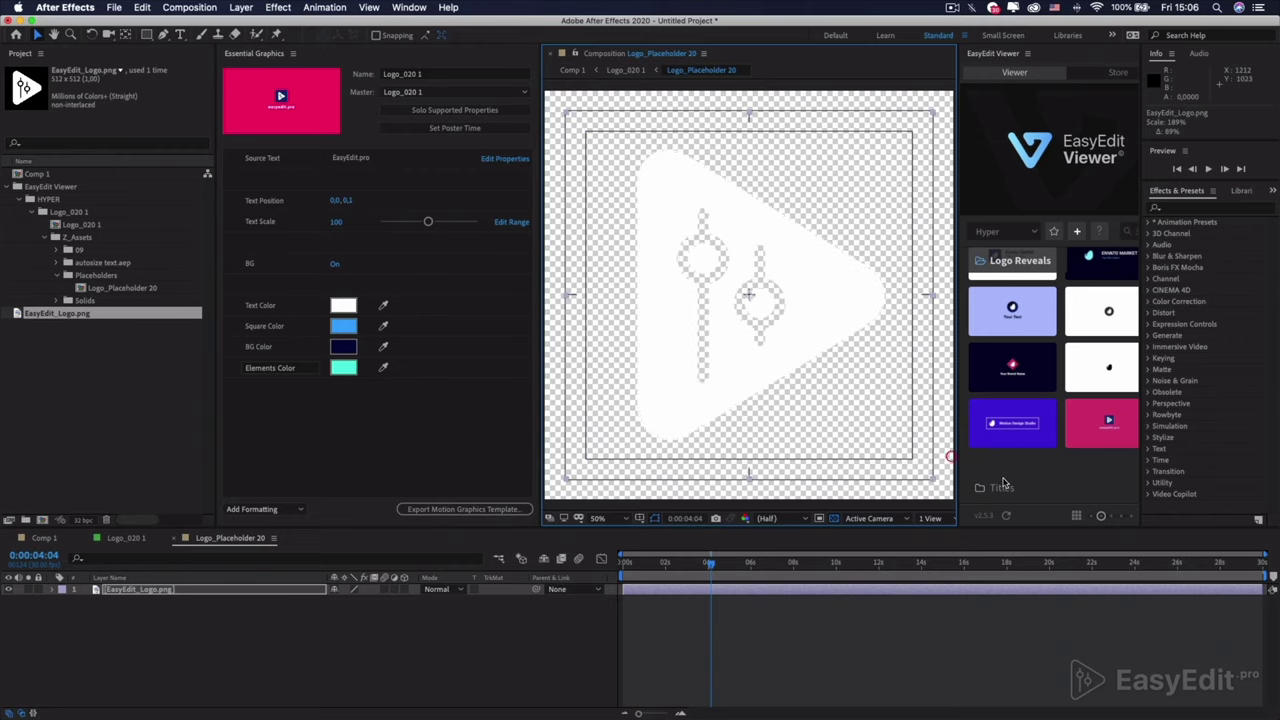
Switch back to Comp 1 and preview the reveal from 0 seconds
{"action": "left_click", "coordinate": [42, 538]}
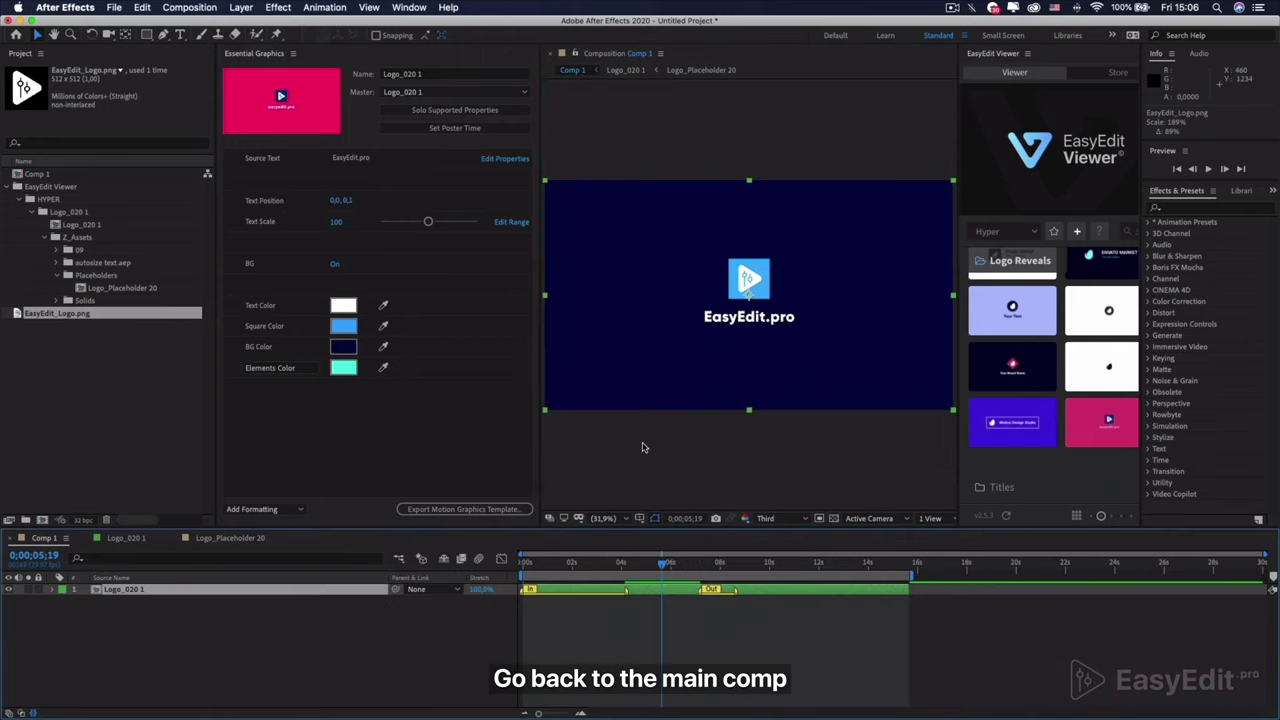
{"action": "left_click_drag", "start_coordinate": [676, 568], "coordinate": [518, 566]}
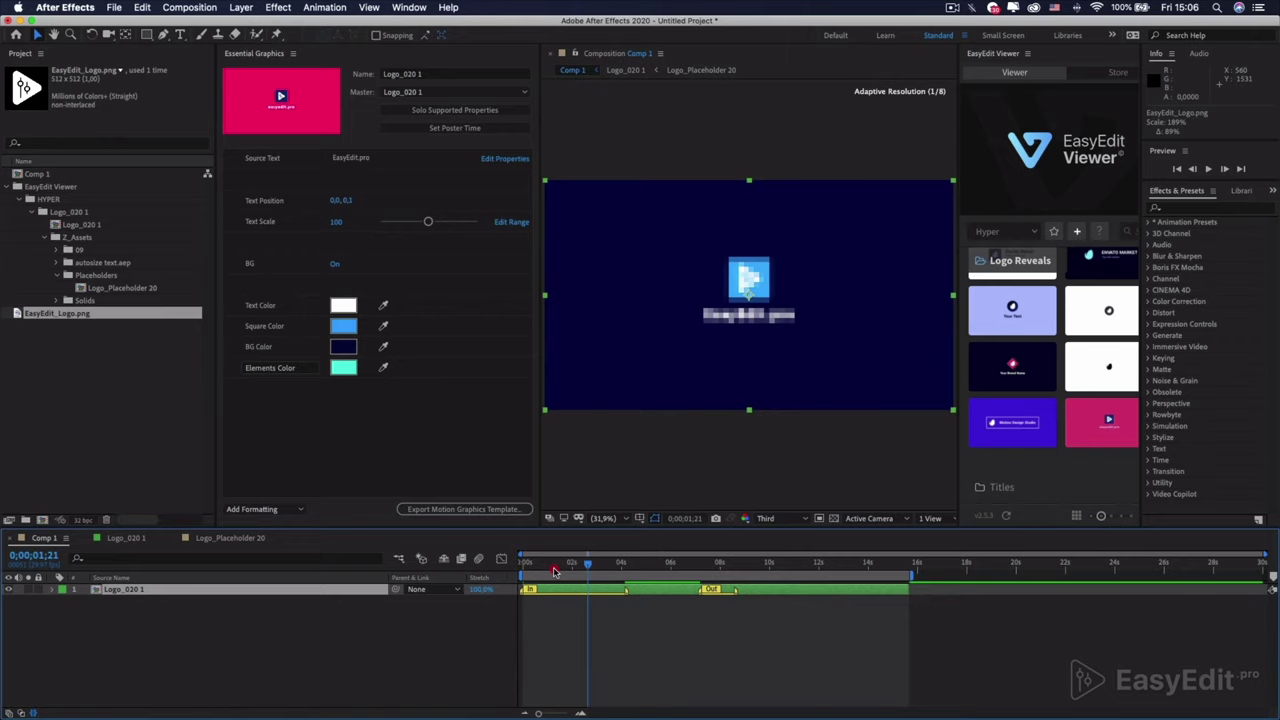
{"action": "key", "text": "space"}
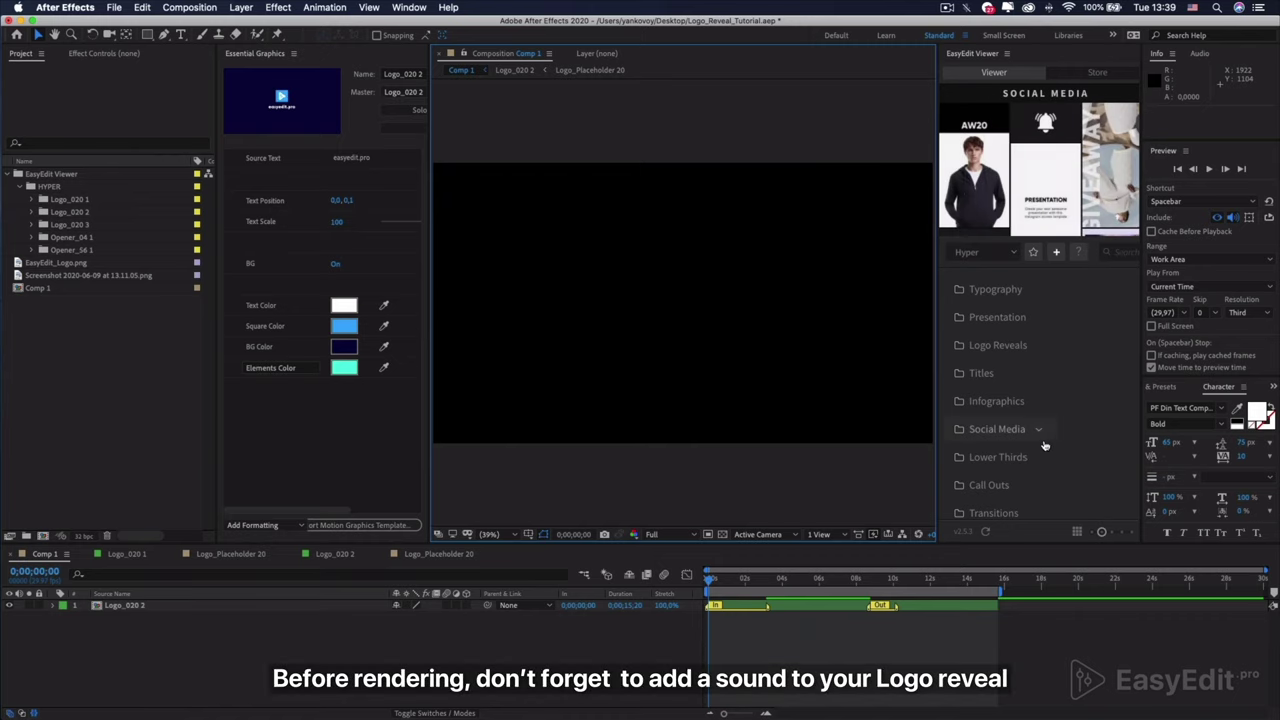
Import the Opener 56 sound from EasyEdit's Sound FX Openers into the comp
{"action": "scroll", "coordinate": [990, 450], "scroll_direction": "down", "scroll_amount": 3}
{"action": "left_click", "coordinate": [999, 508]}
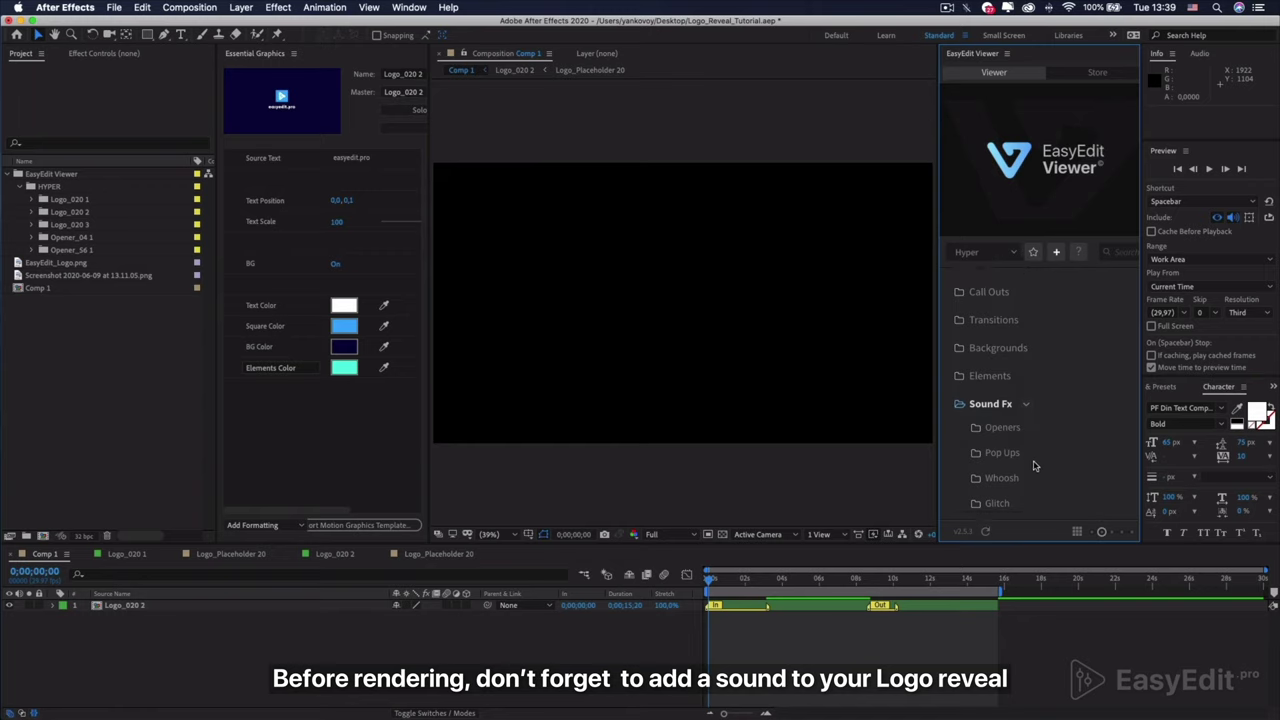
{"action": "left_click", "coordinate": [1008, 427]}
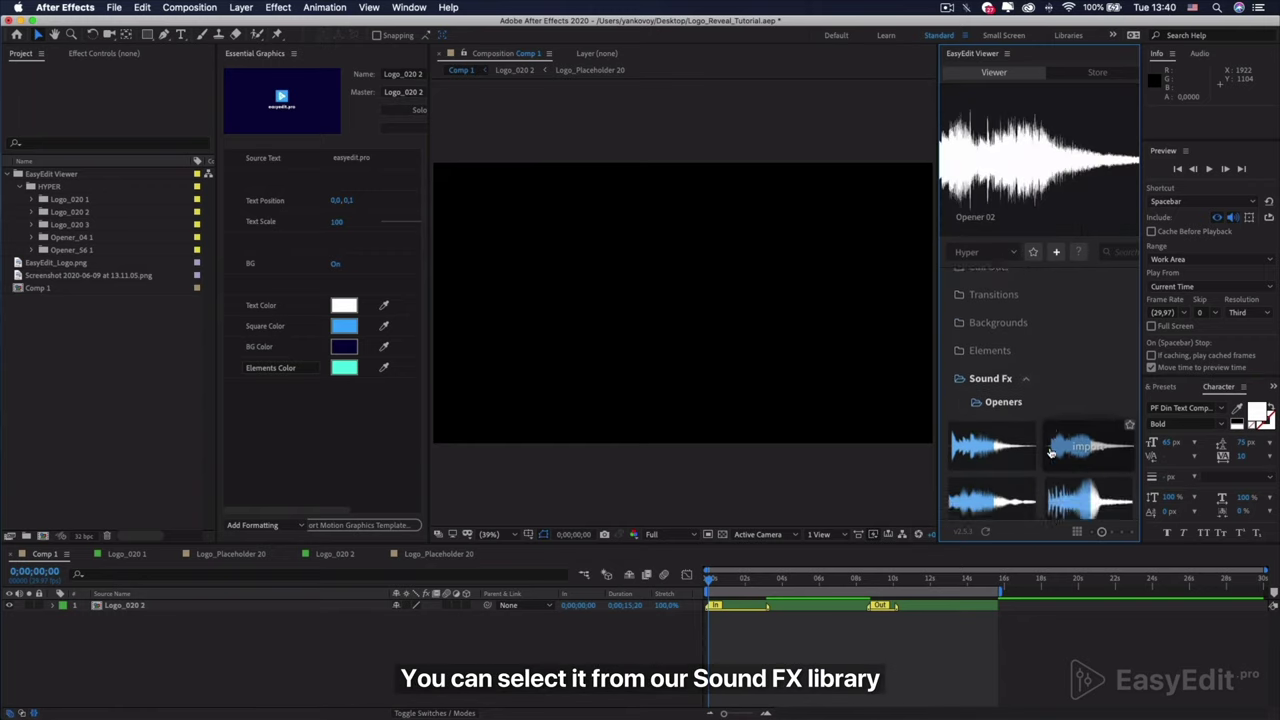
{"action": "scroll", "coordinate": [1050, 453], "scroll_direction": "down", "scroll_amount": 6}
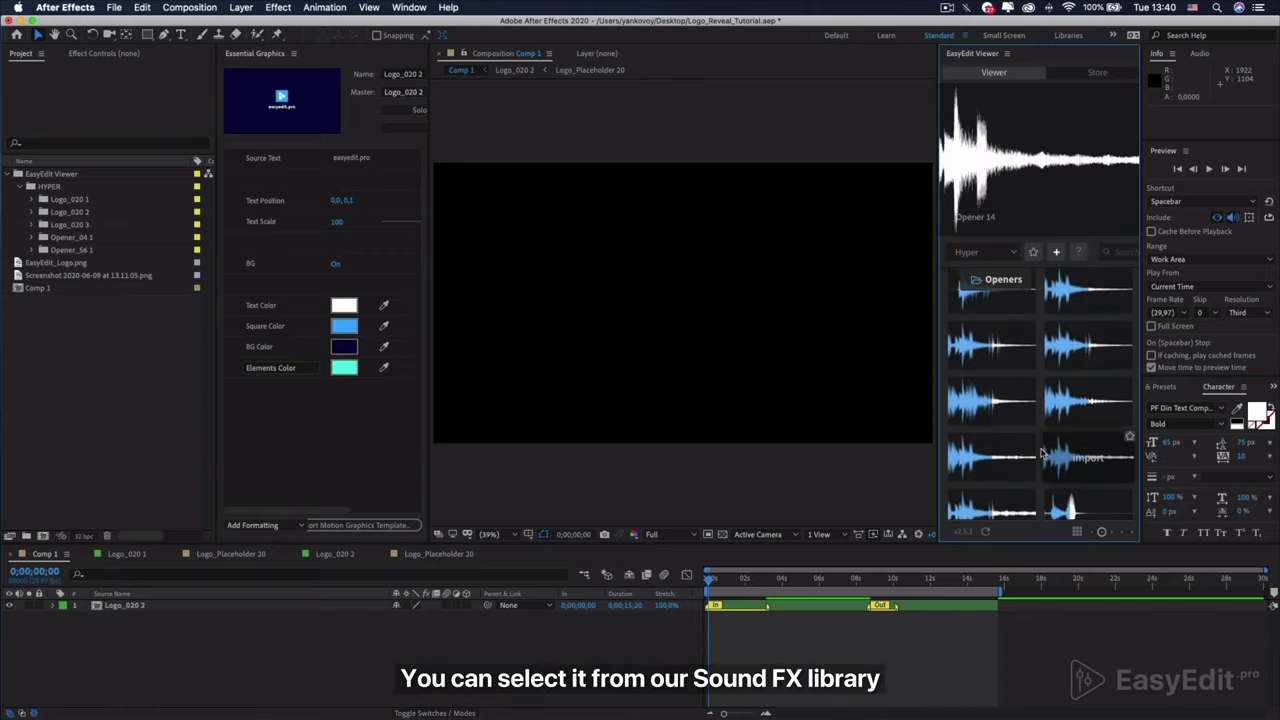
{"action": "scroll", "coordinate": [1040, 453], "scroll_direction": "down", "scroll_amount": 5}
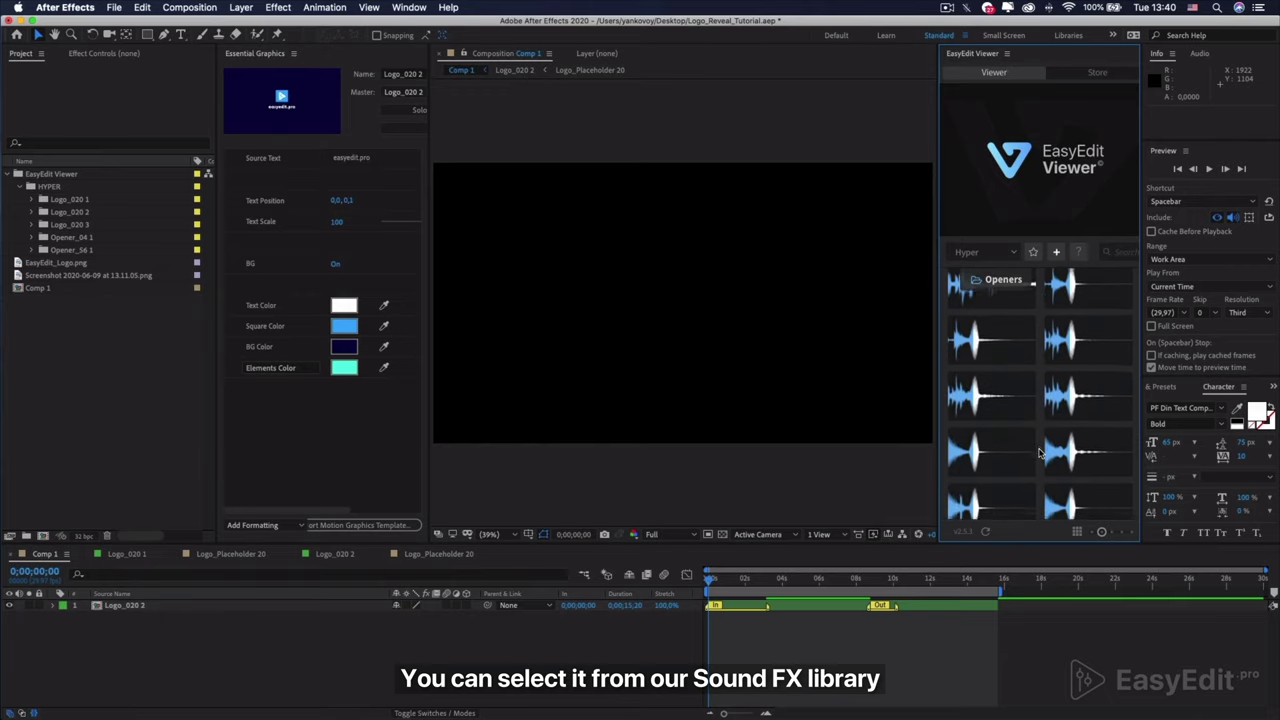
{"action": "scroll", "coordinate": [1040, 453], "scroll_direction": "down", "scroll_amount": 5}
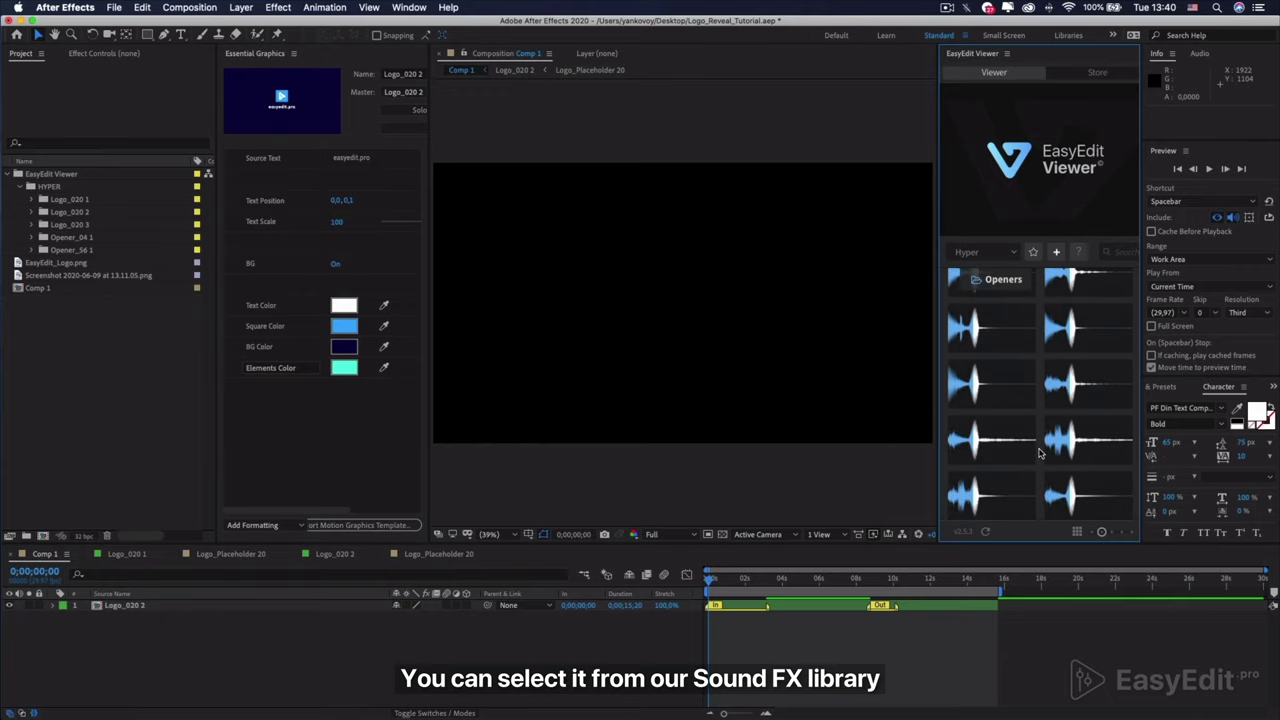
{"action": "scroll", "coordinate": [1040, 453], "scroll_direction": "down", "scroll_amount": 5}
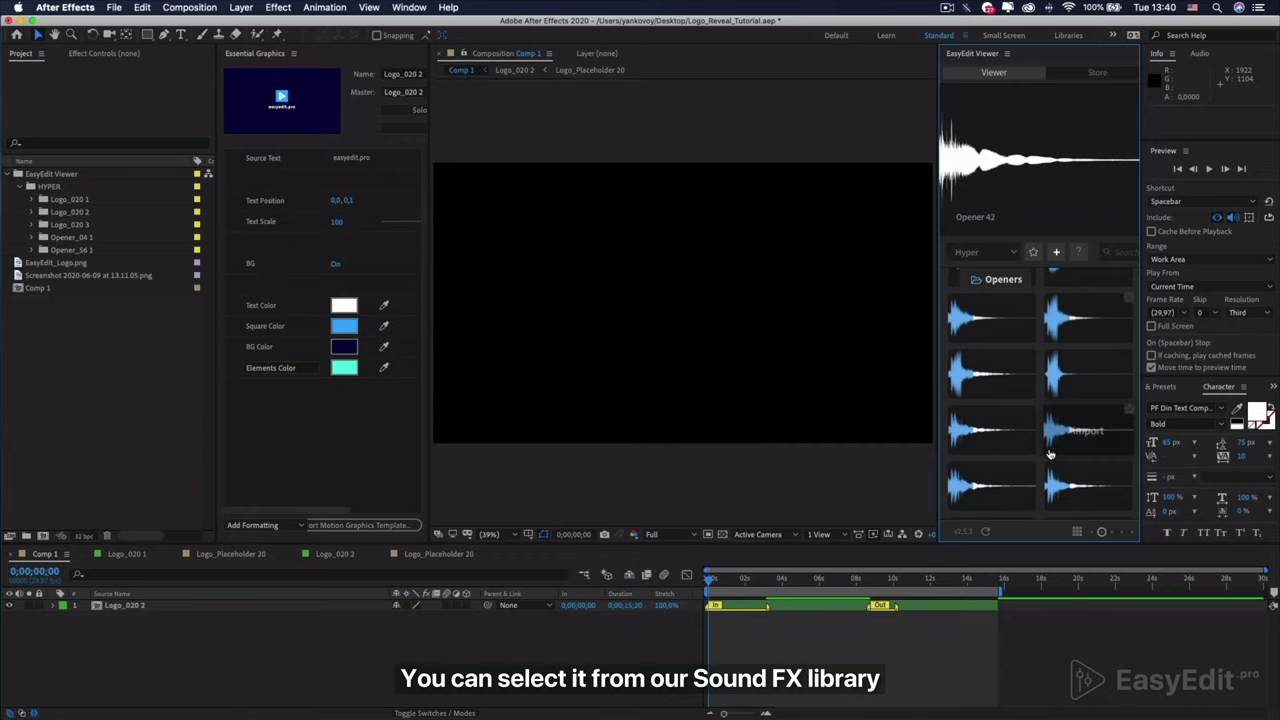
{"action": "scroll", "coordinate": [1050, 455], "scroll_direction": "down", "scroll_amount": 5}
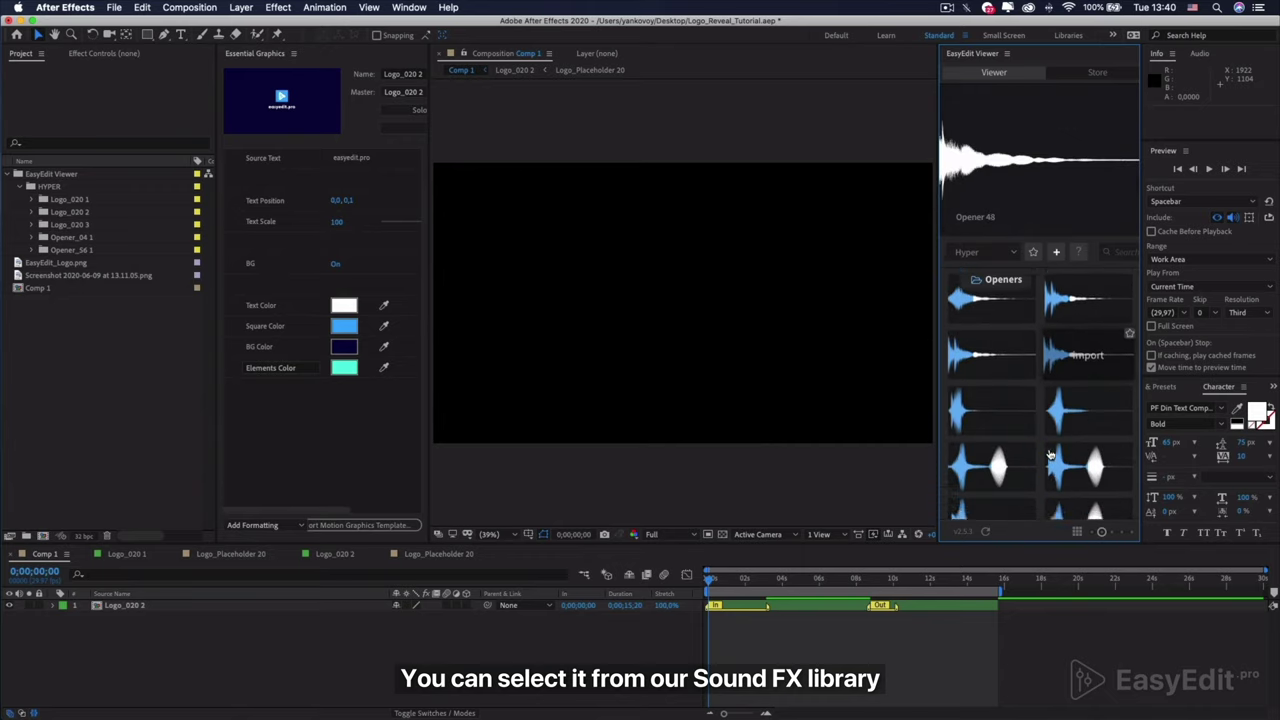
{"action": "scroll", "coordinate": [1050, 455], "scroll_direction": "down", "scroll_amount": 5}
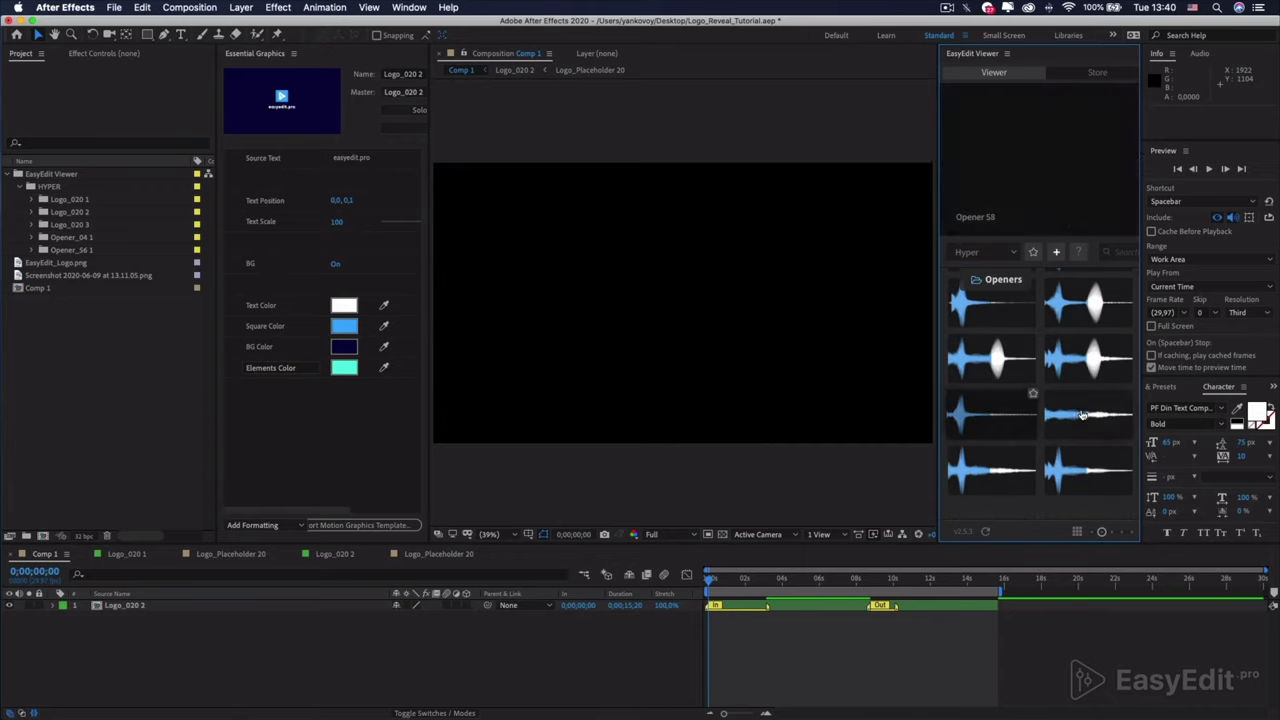
{"action": "left_click", "coordinate": [1080, 360]}
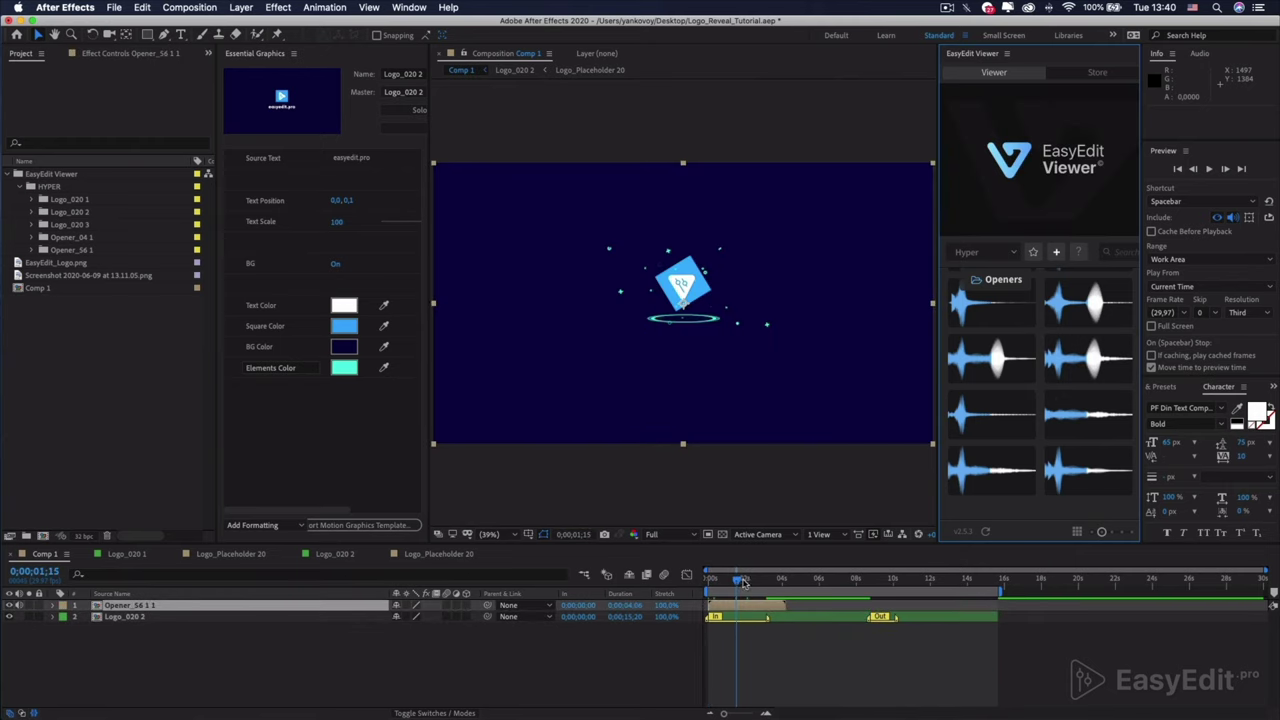
Preview the comp with sound, then add Comp 1 to the Adobe Media Encoder queue
{"action": "left_click_drag", "start_coordinate": [742, 583], "coordinate": [709, 578]}
{"action": "key", "text": "space"}
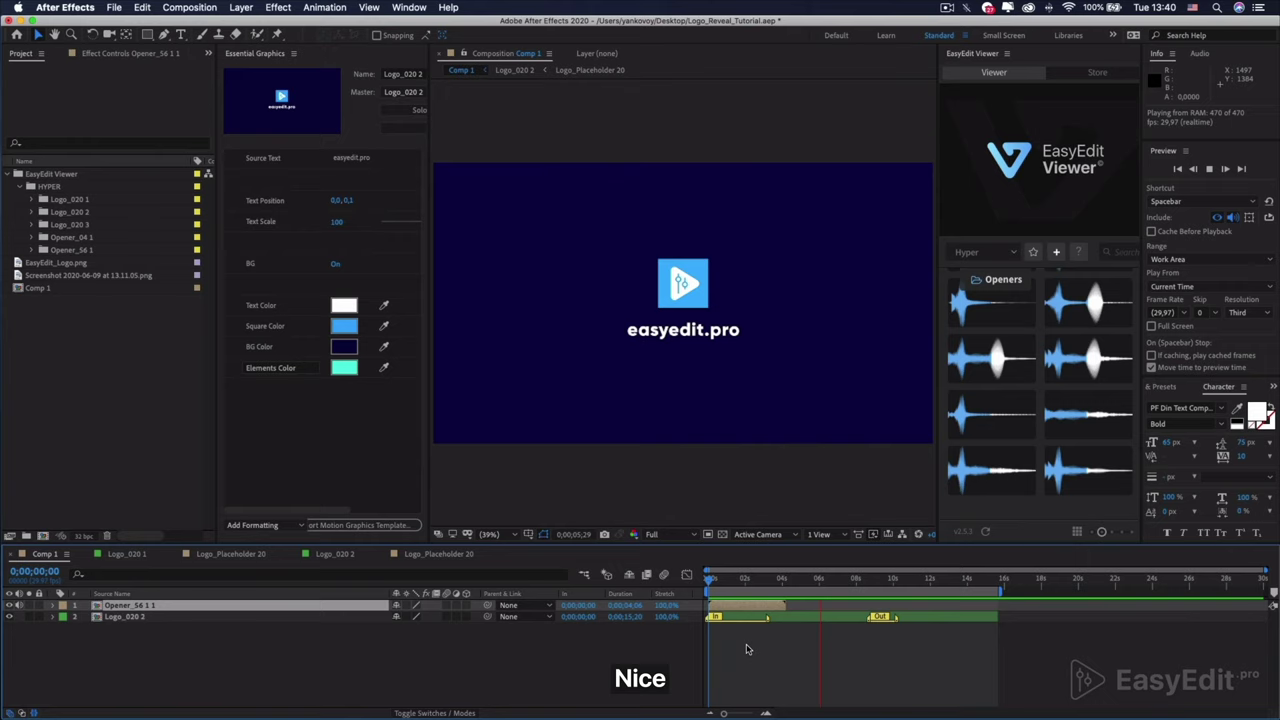
{"action": "key", "text": "space"}
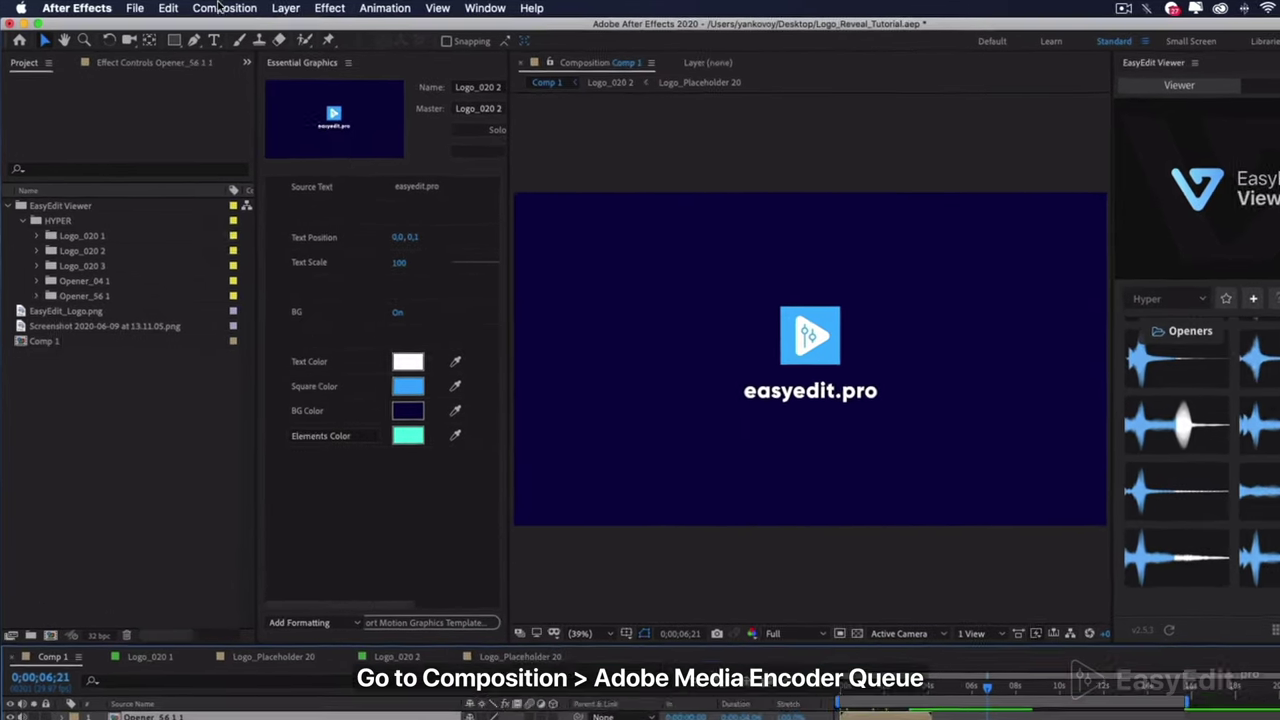
{"action": "left_click", "coordinate": [222, 8]}
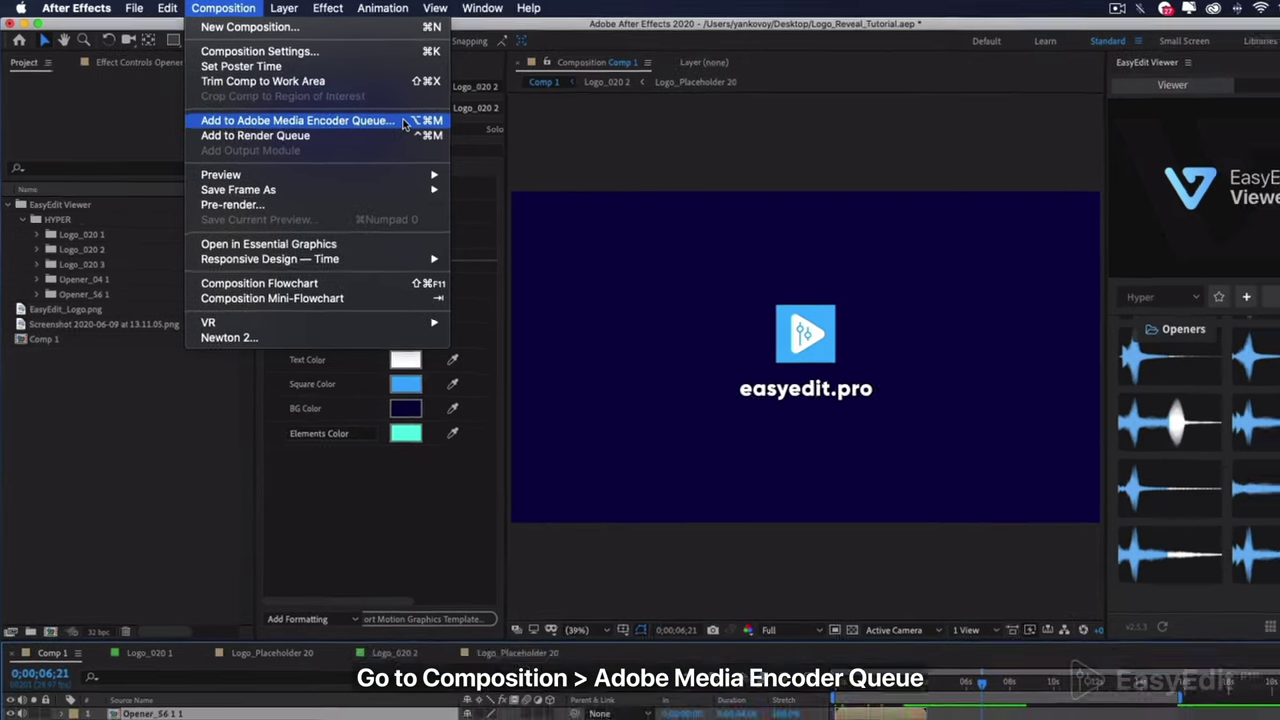
{"action": "left_click", "coordinate": [423, 127]}
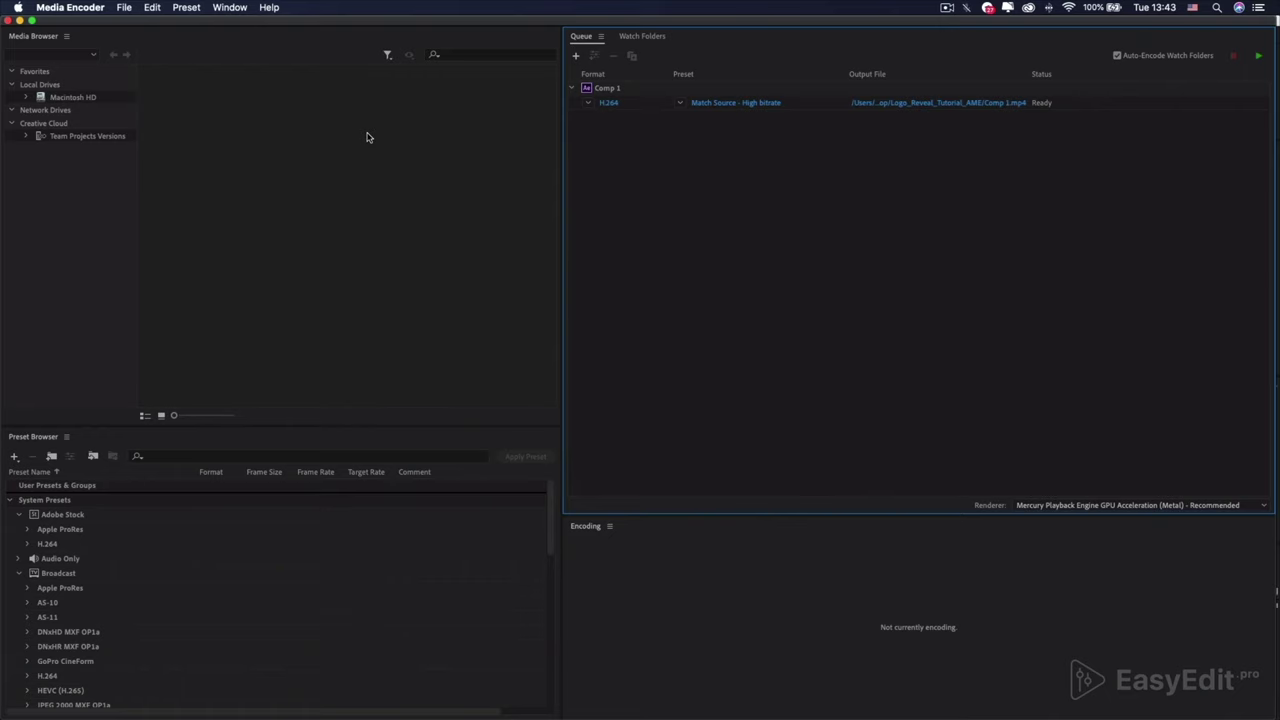
Set the Comp 1 export format to H.264 with Use Maximum Render Quality enabled
{"action": "left_click", "coordinate": [605, 110]}
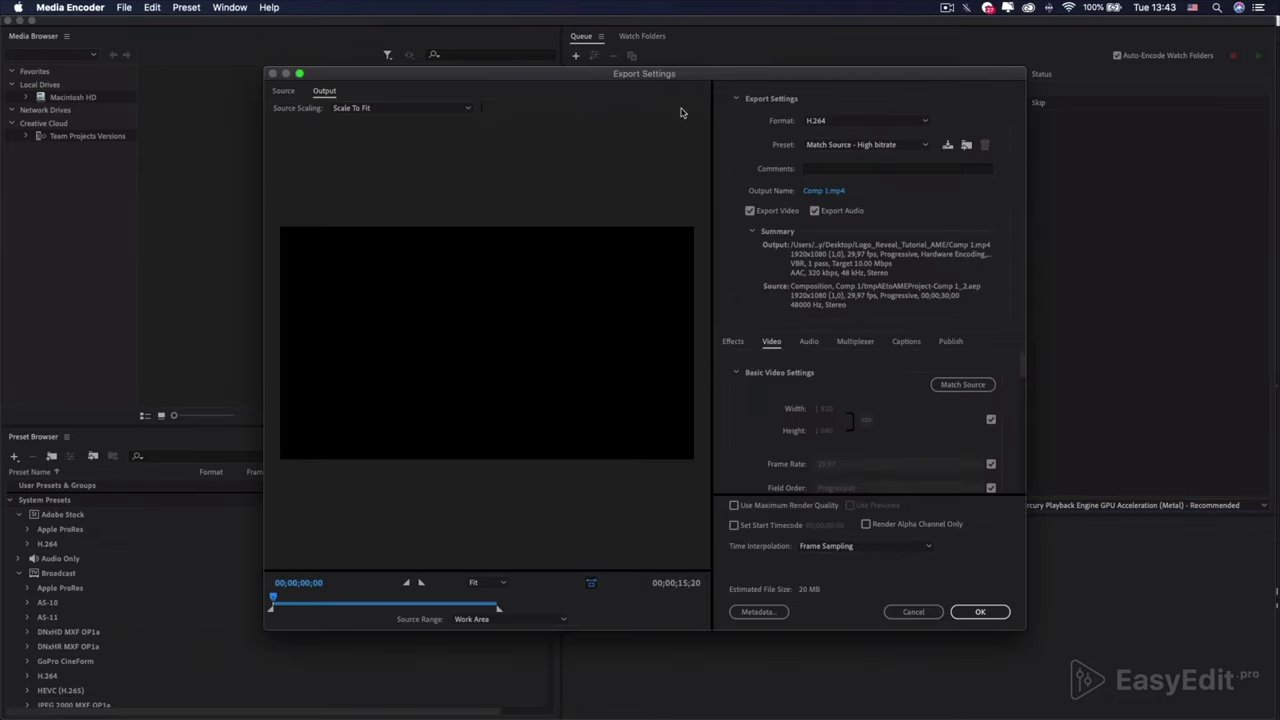
{"action": "left_click", "coordinate": [866, 120]}
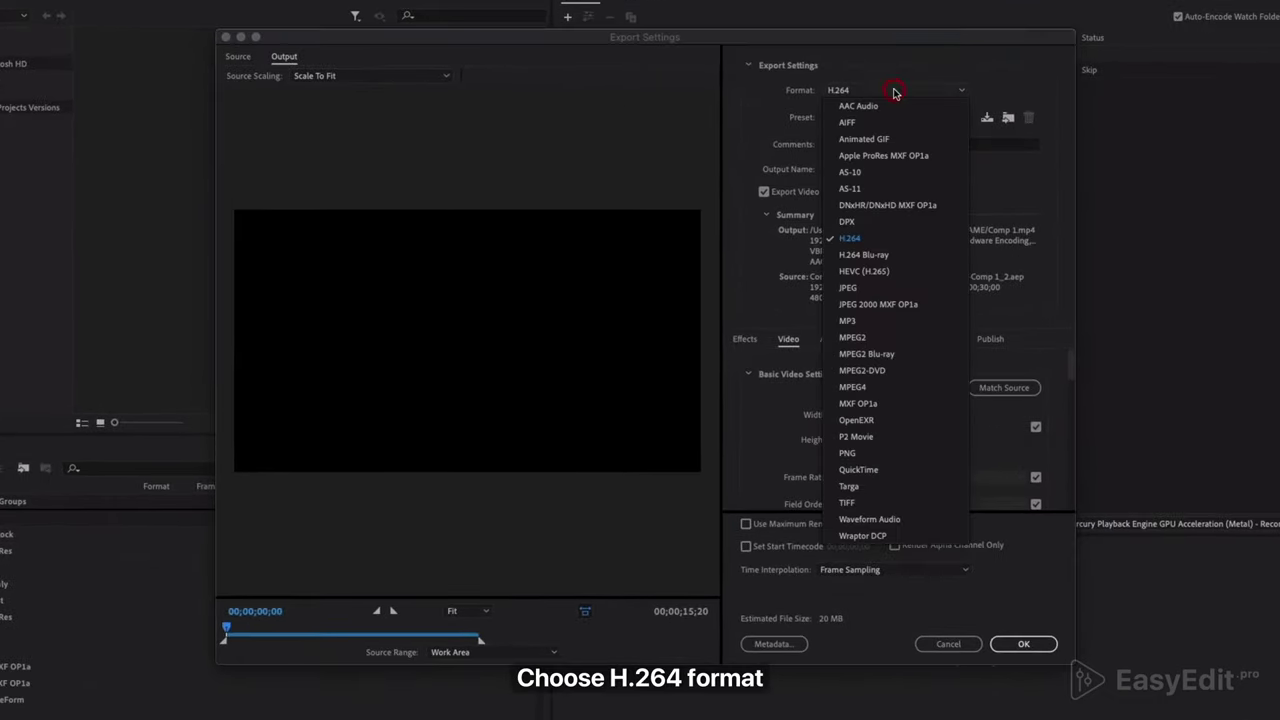
{"action": "left_click", "coordinate": [880, 241]}
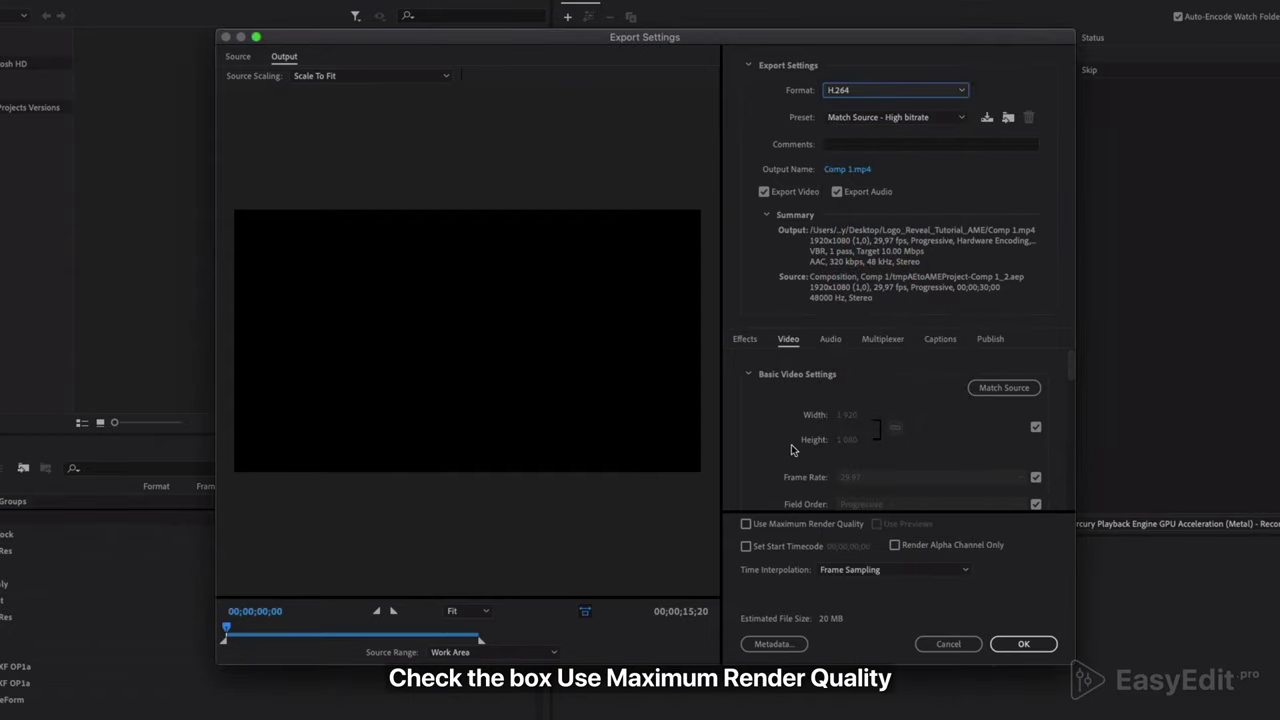
{"action": "left_click", "coordinate": [746, 524]}
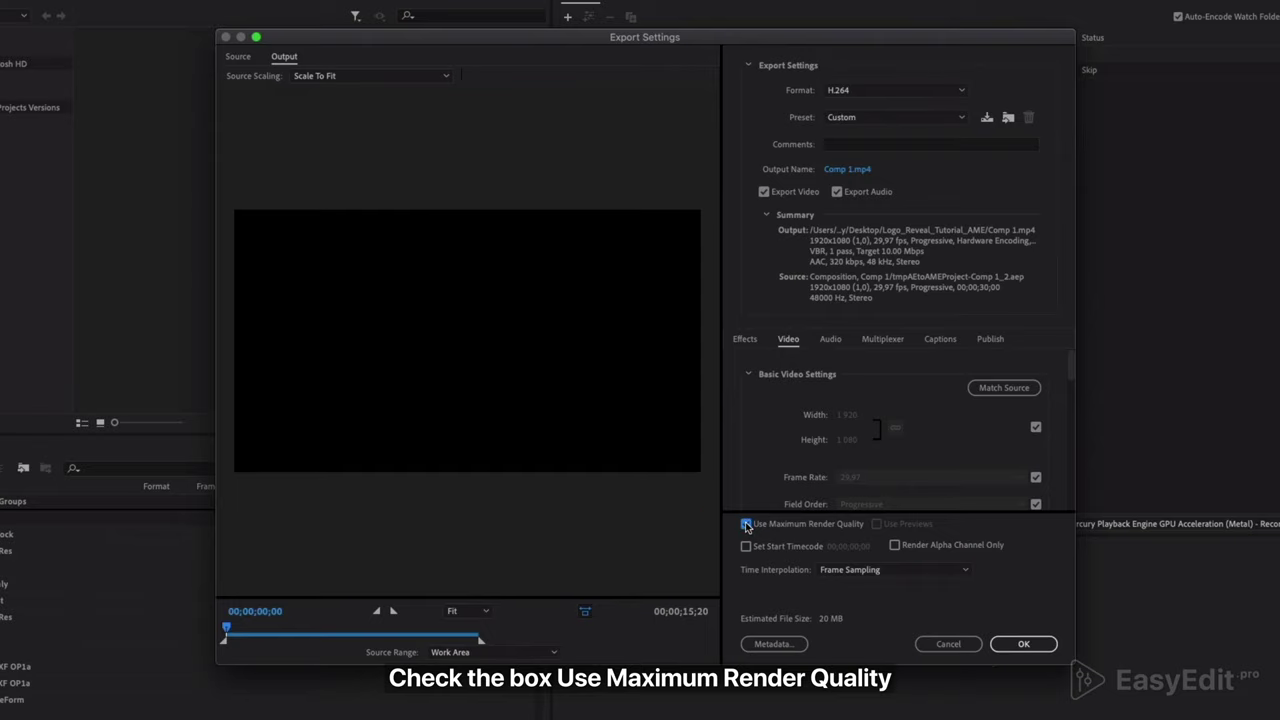
{"action": "left_click", "coordinate": [1022, 644]}
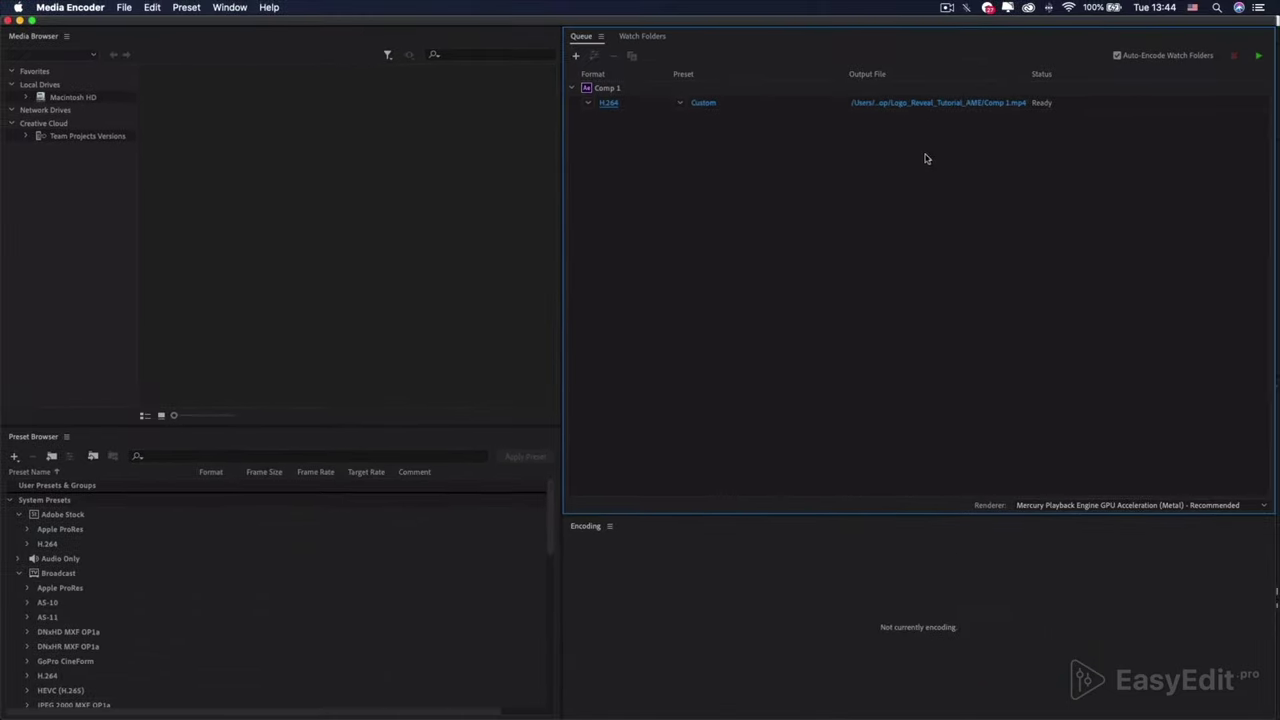
Save the Comp 1 output as Logo_reveal_01.mp4 in the Main folder
{"action": "left_click", "coordinate": [925, 104]}
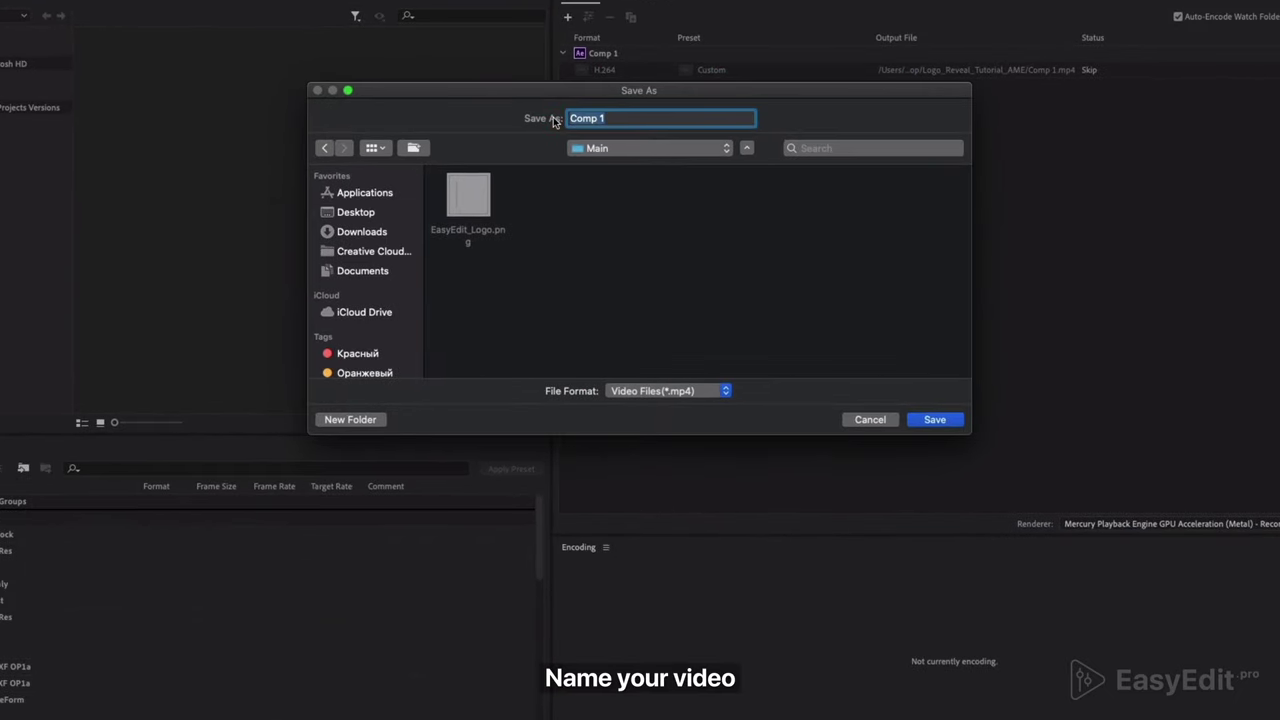
{"action": "type", "text": "Logo_reveal_01"}
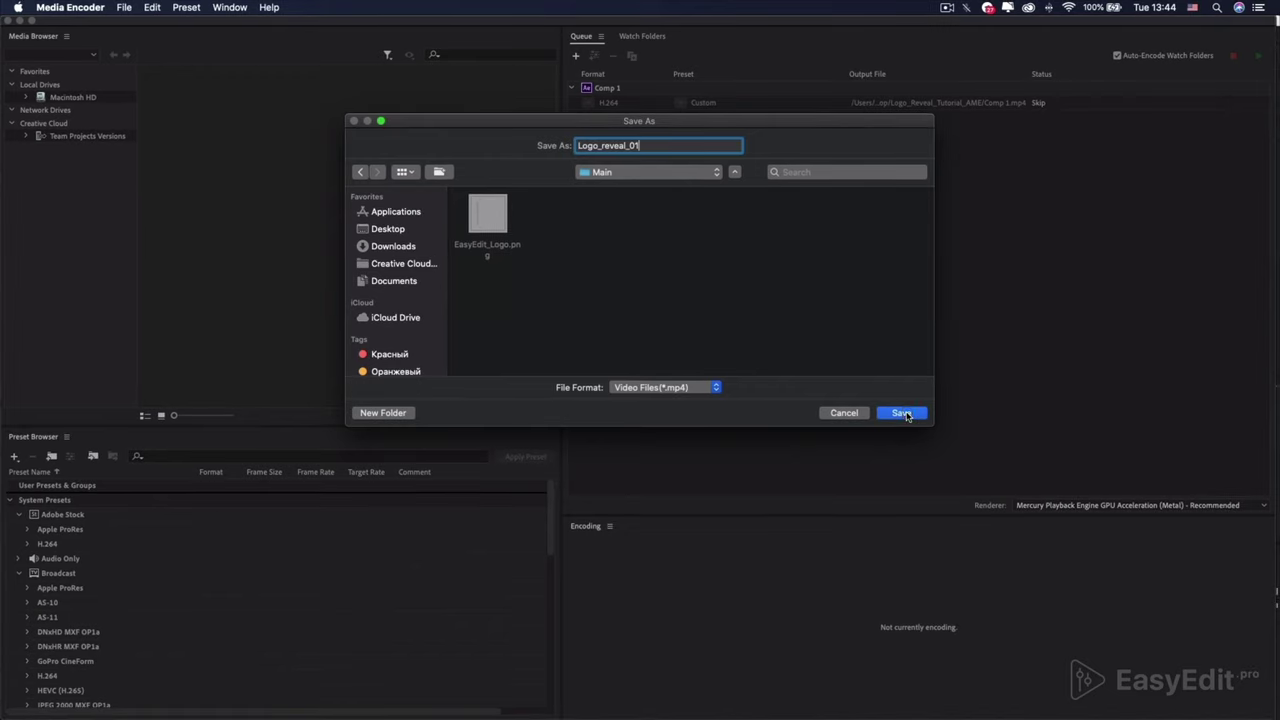
{"action": "left_click", "coordinate": [903, 413]}
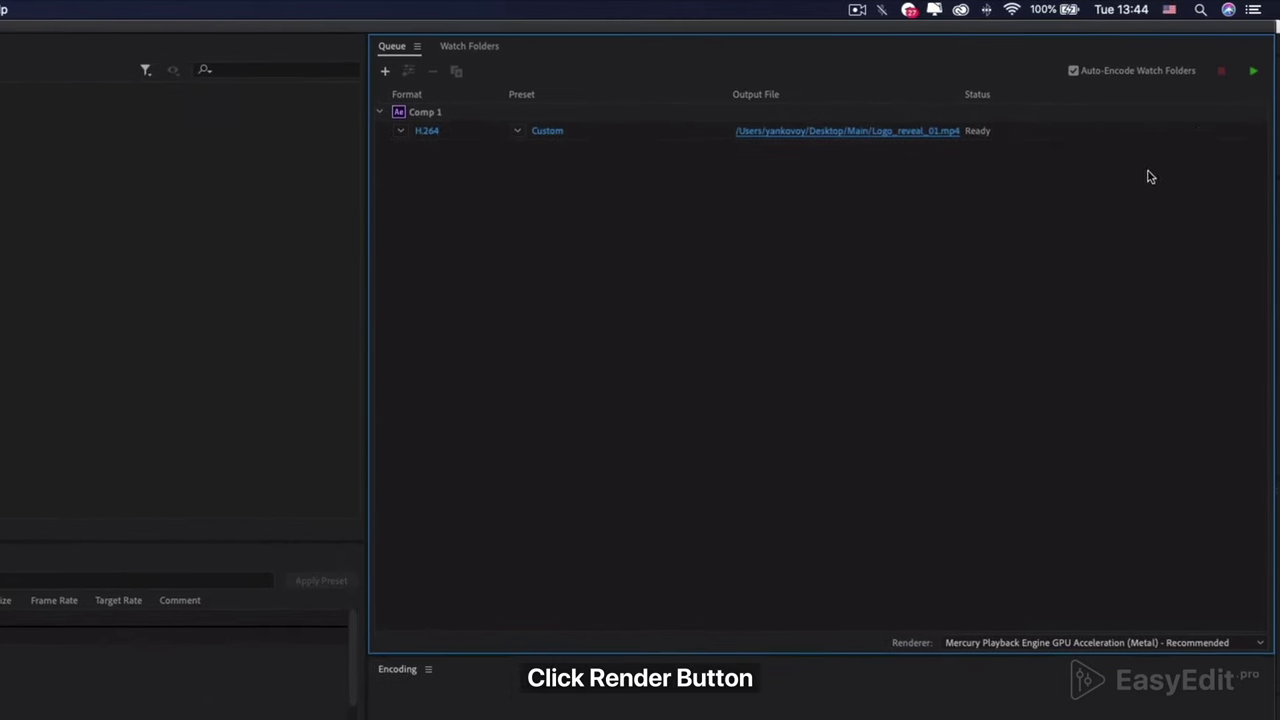
Render the queue, then preview the finished Logo_reveal_01.mp4 in Quick Look
{"action": "left_click", "coordinate": [1253, 71]}
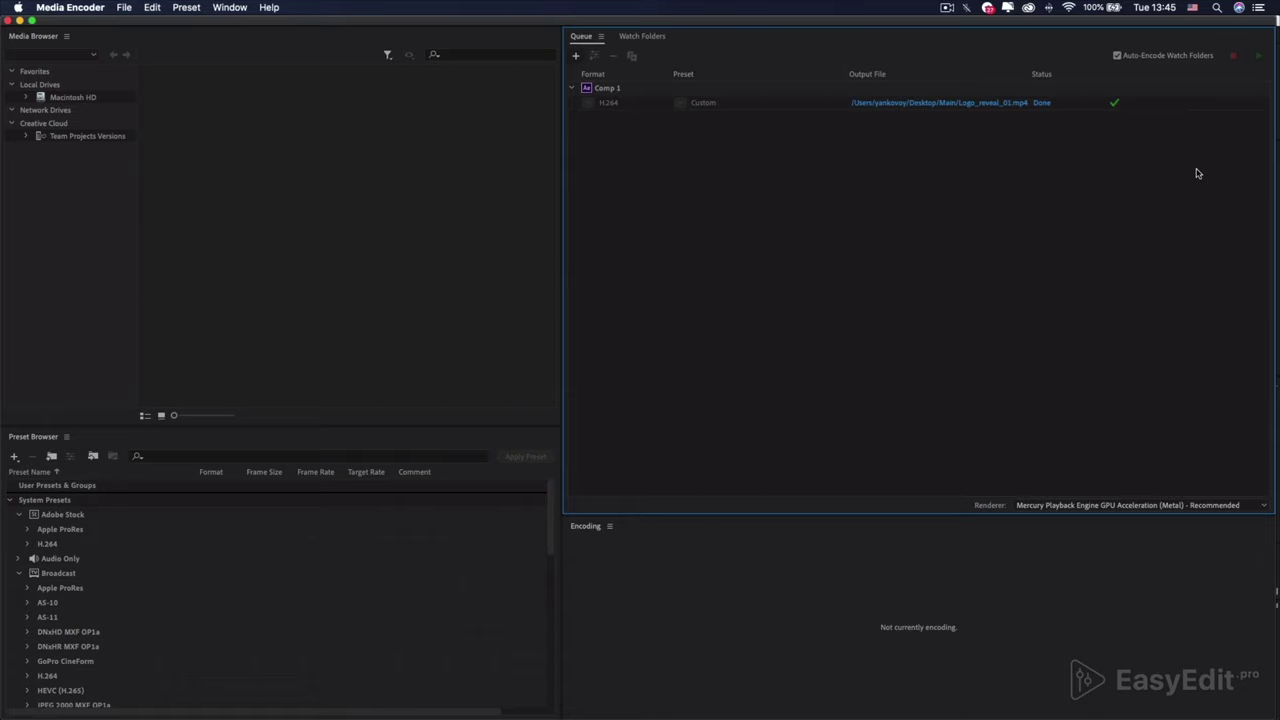
{"action": "left_click", "coordinate": [960, 104]}
{"action": "key", "text": "space"}
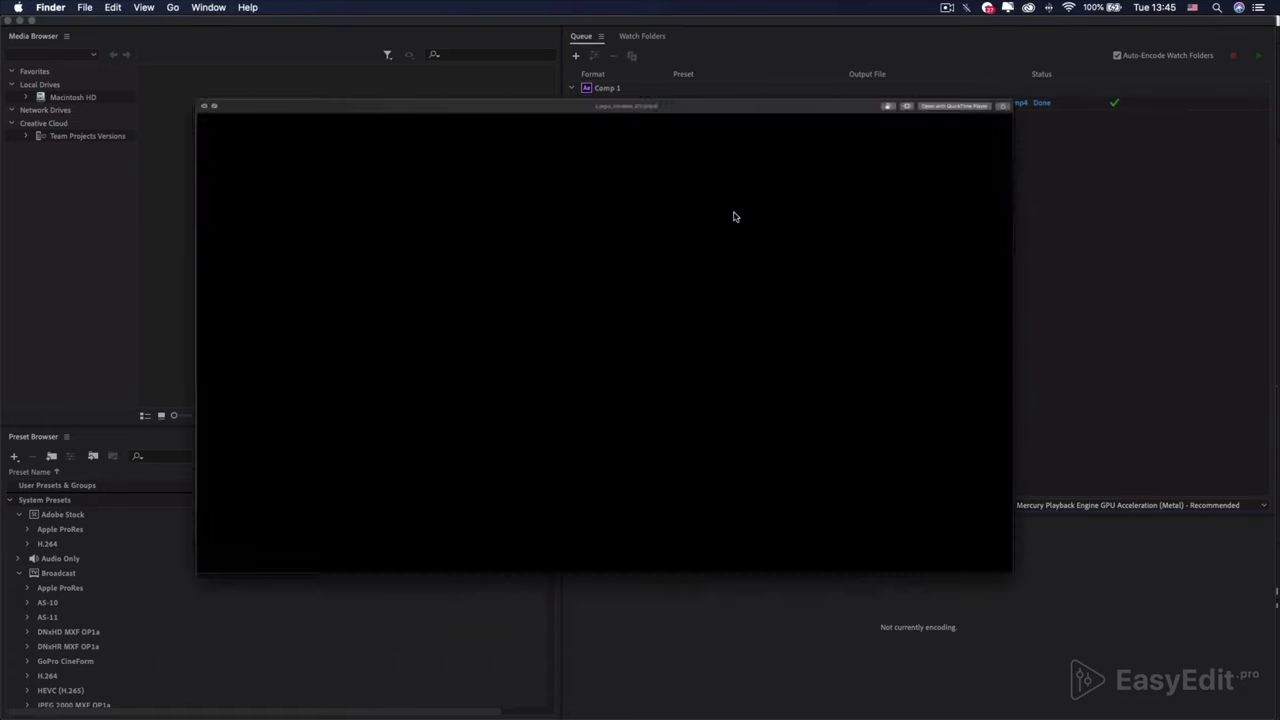